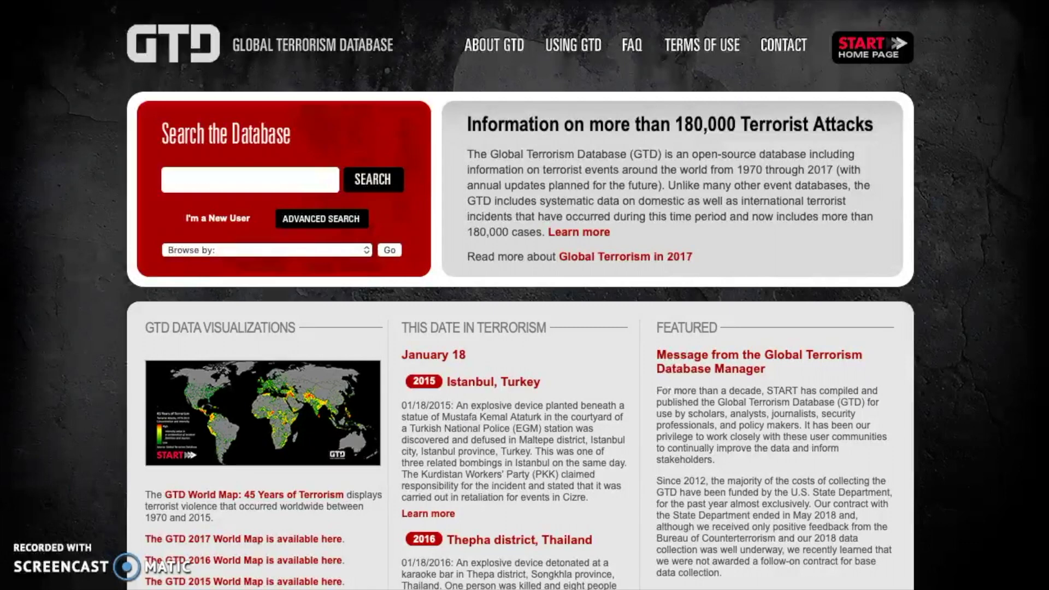
# Open the GTD Advanced Search form and add Turkey to the country filter.
pyautogui.click(349, 221)
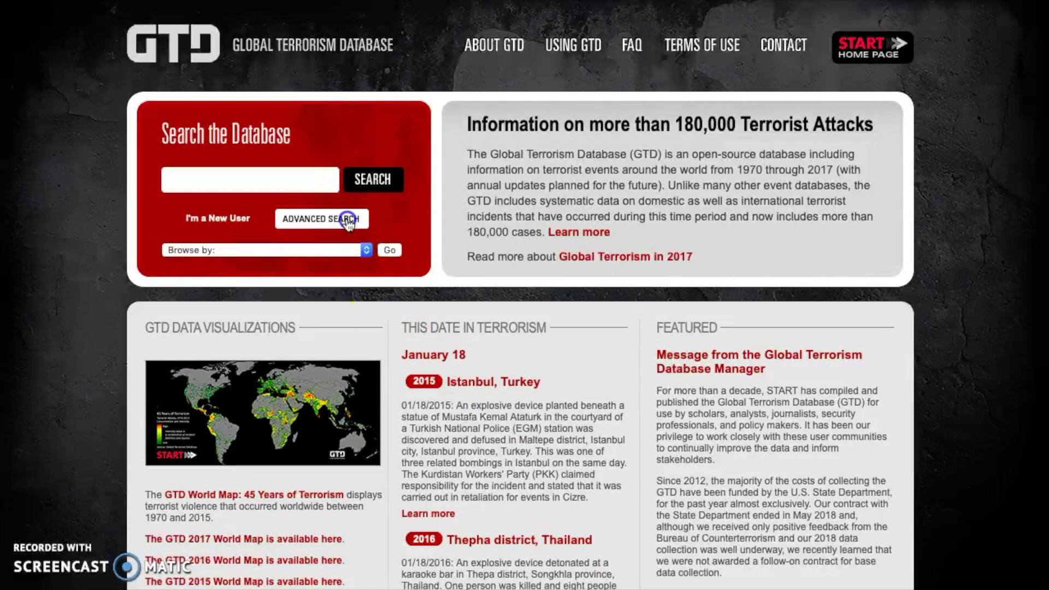
pyautogui.click(349, 222)
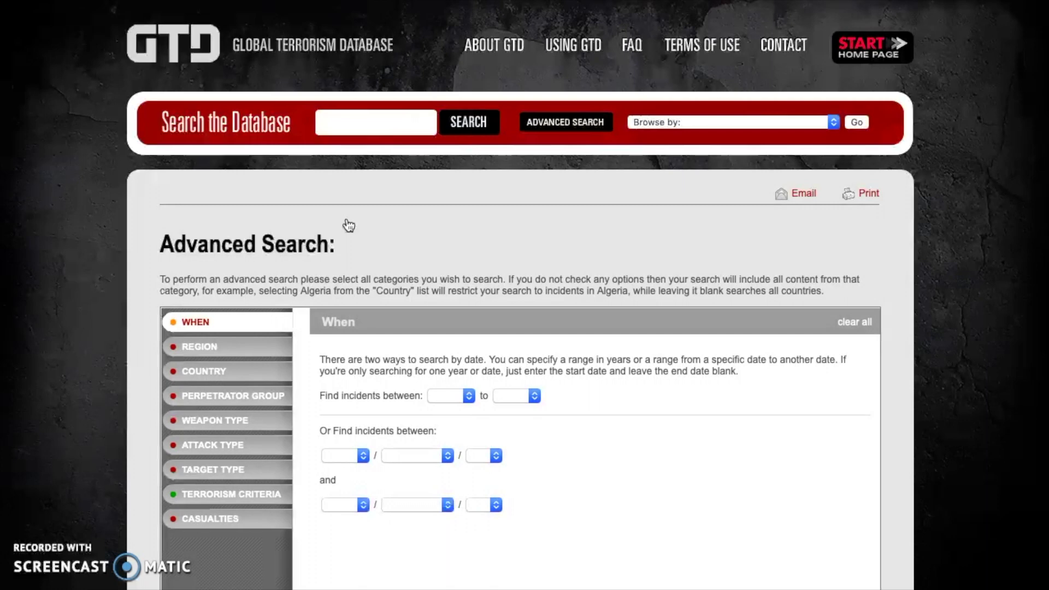
pyautogui.click(219, 373)
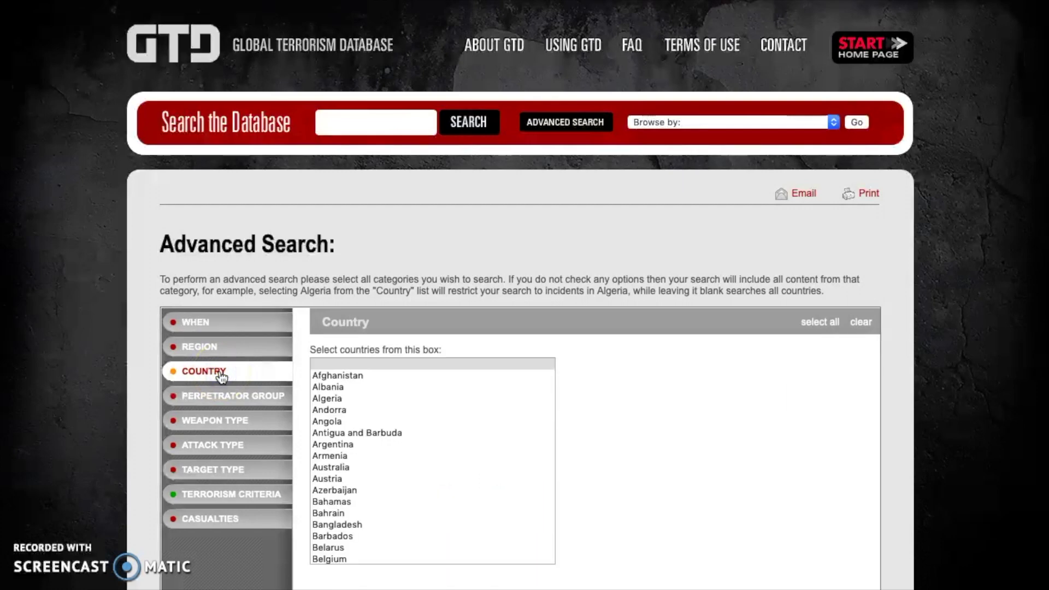
pyautogui.scroll(-20, 420, 422)
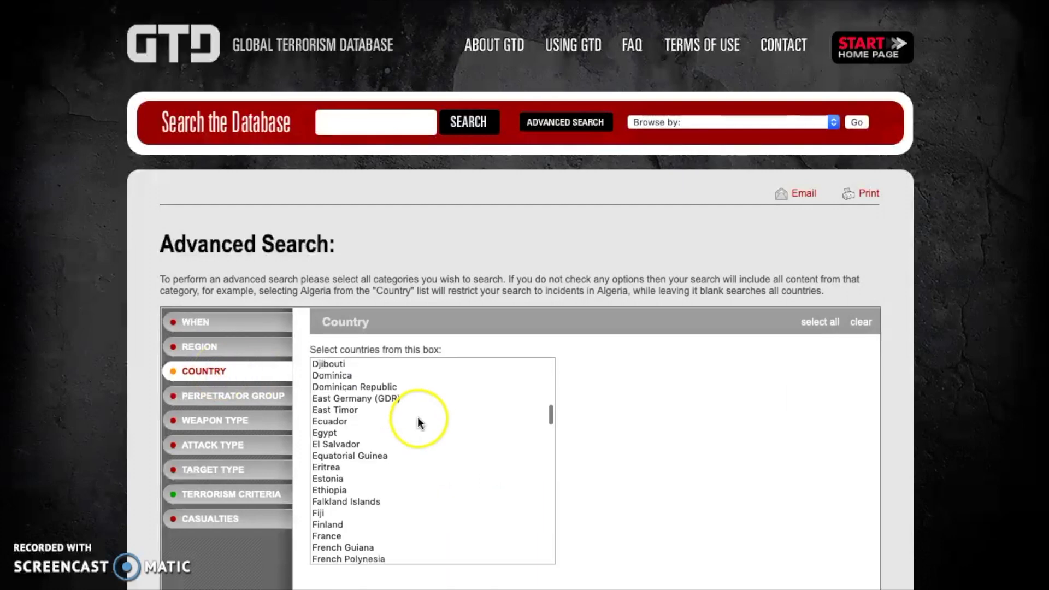
pyautogui.scroll(-15, 419, 423)
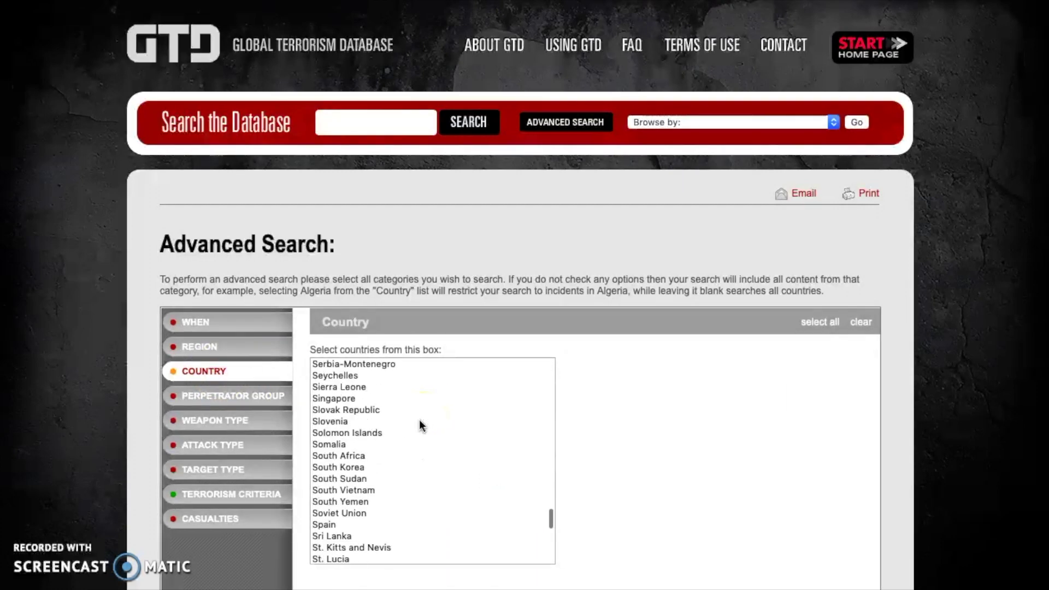
pyautogui.scroll(-1, 419, 425)
pyautogui.click(339, 525)
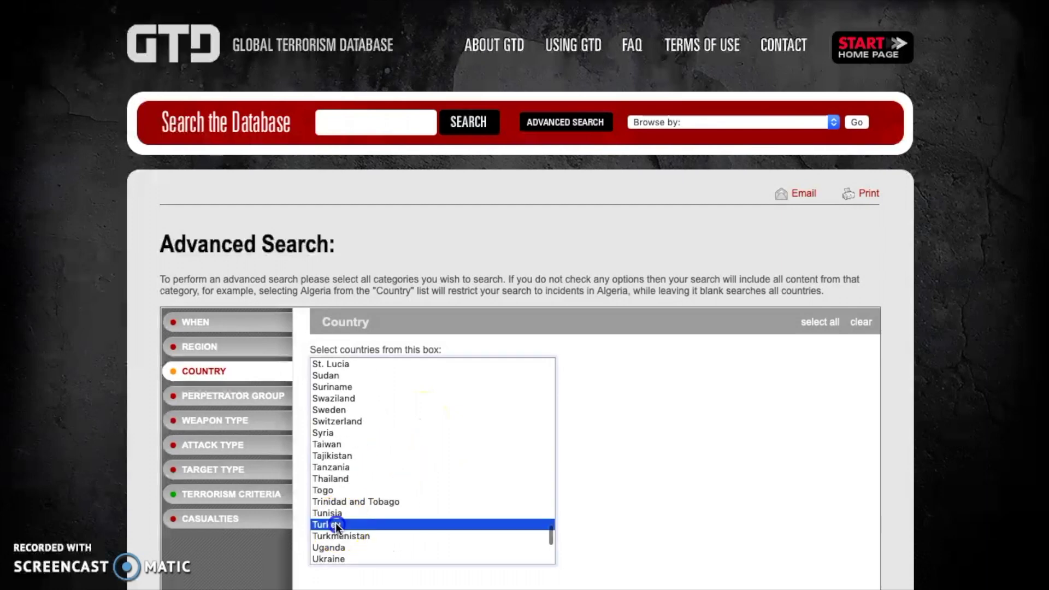
pyautogui.scroll(-1, 656, 476)
pyautogui.scroll(-2, 670, 484)
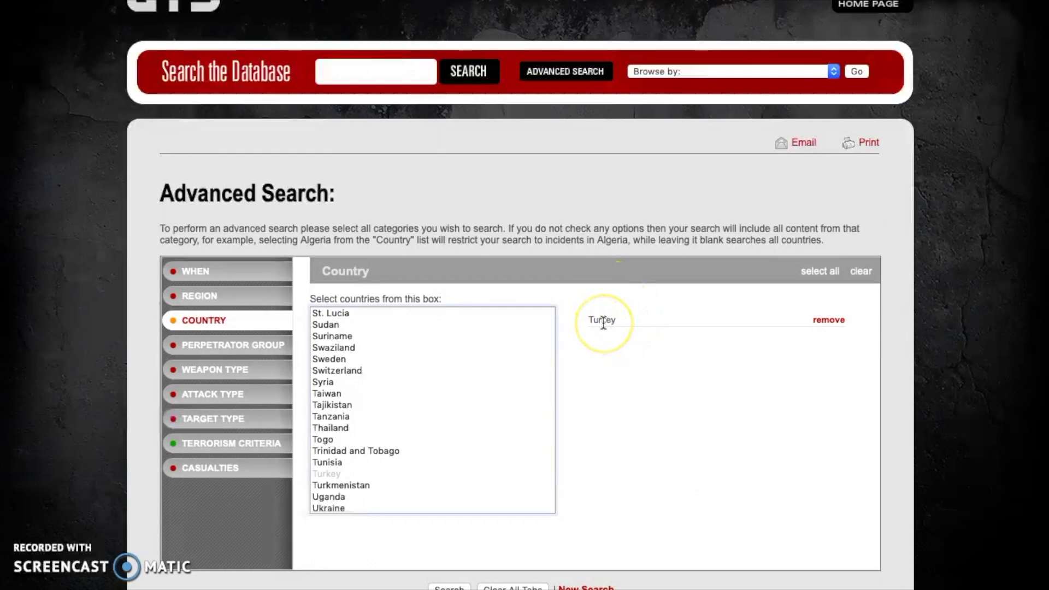
pyautogui.click(829, 321)
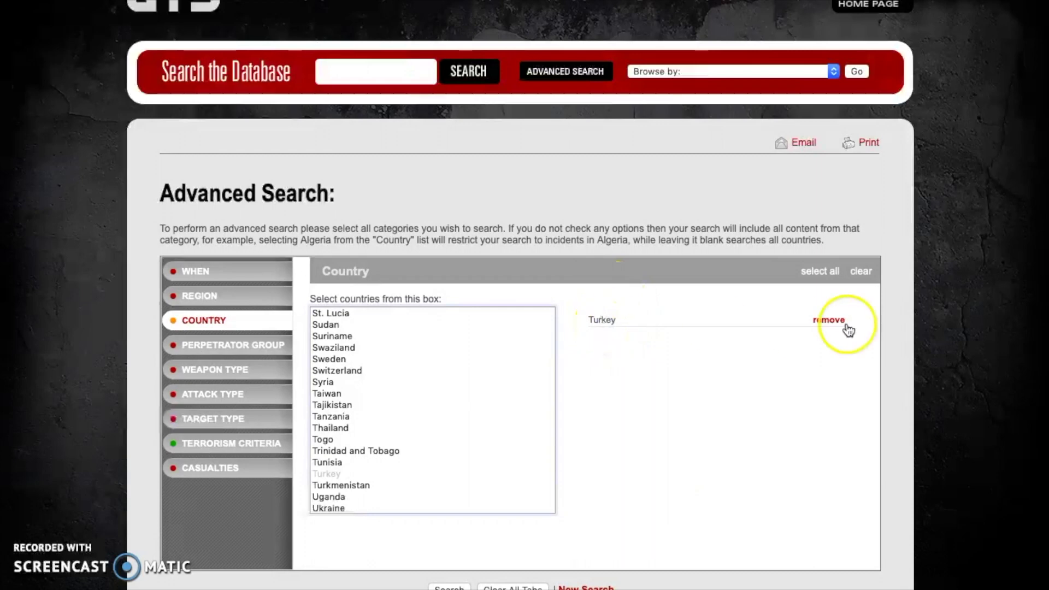
pyautogui.click(717, 378)
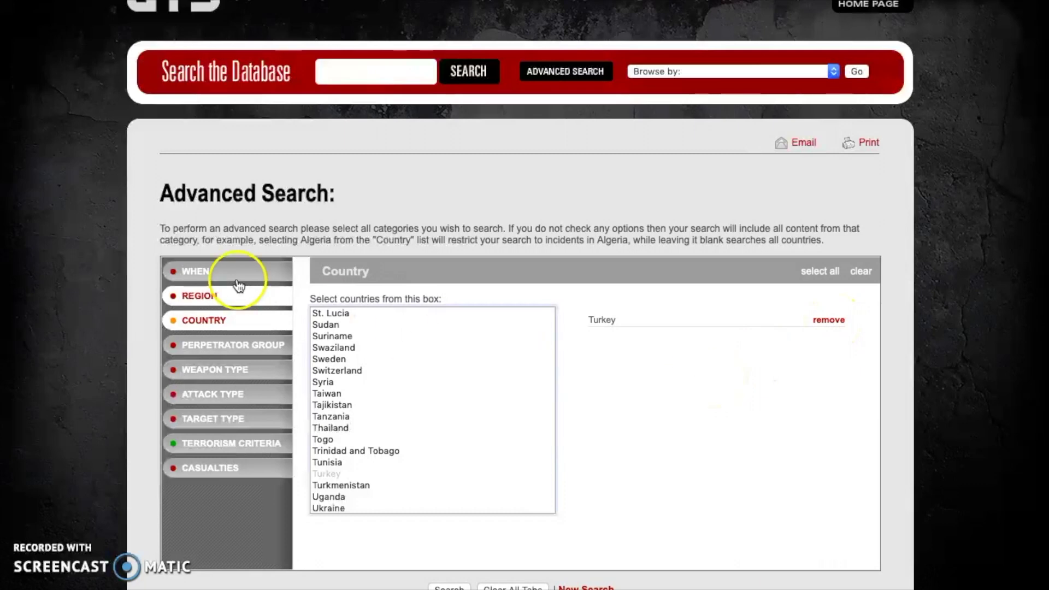
# Add Kurdistan Workers' Party (PKK) as the perpetrator group filter.
pyautogui.click(206, 350)
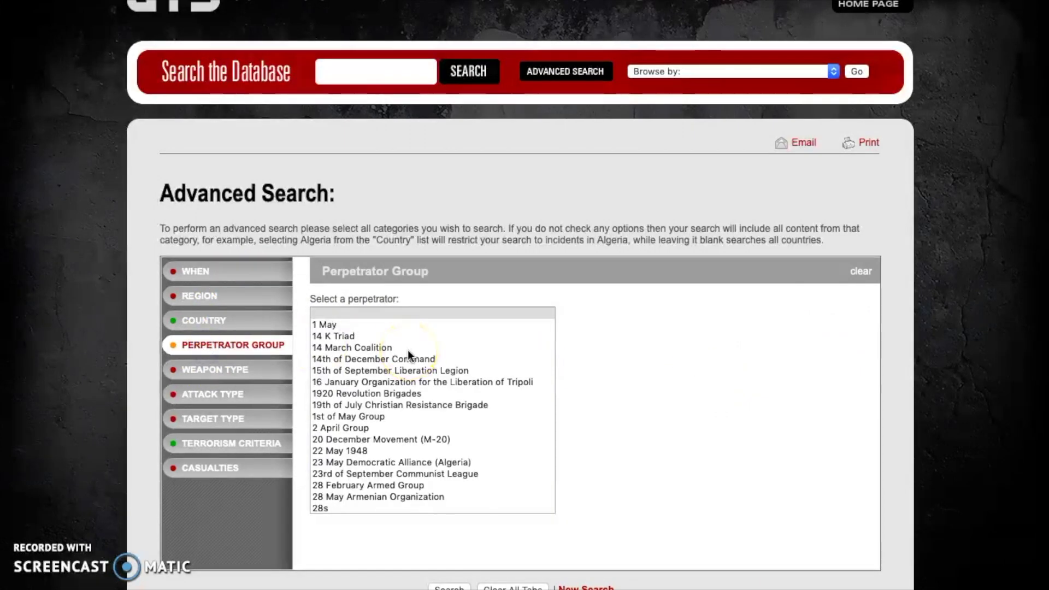
pyautogui.scroll(-20, 408, 353)
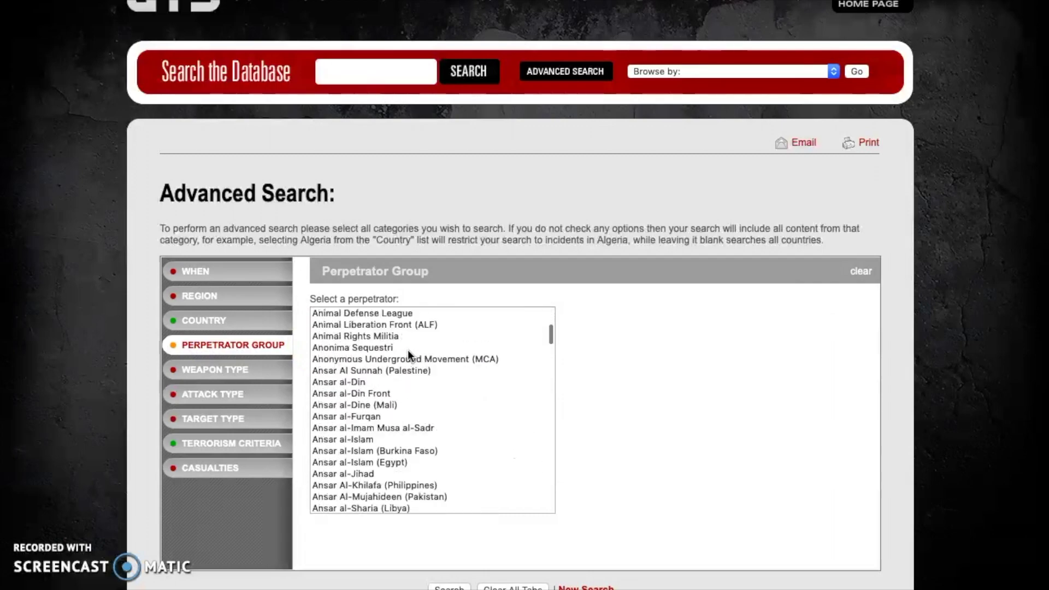
pyautogui.scroll(-10, 408, 353)
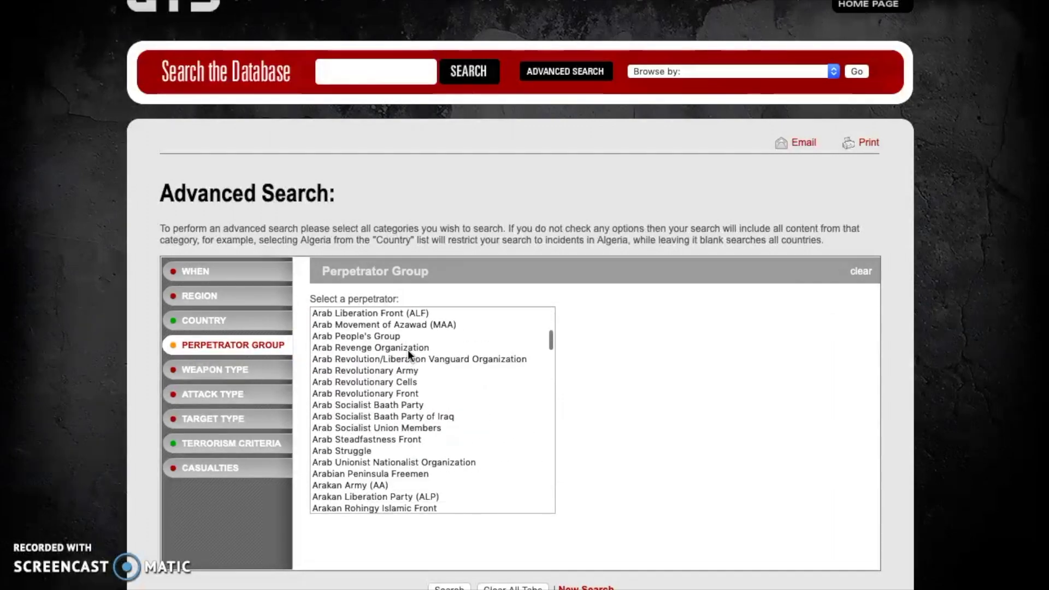
pyautogui.scroll(20, 424, 352)
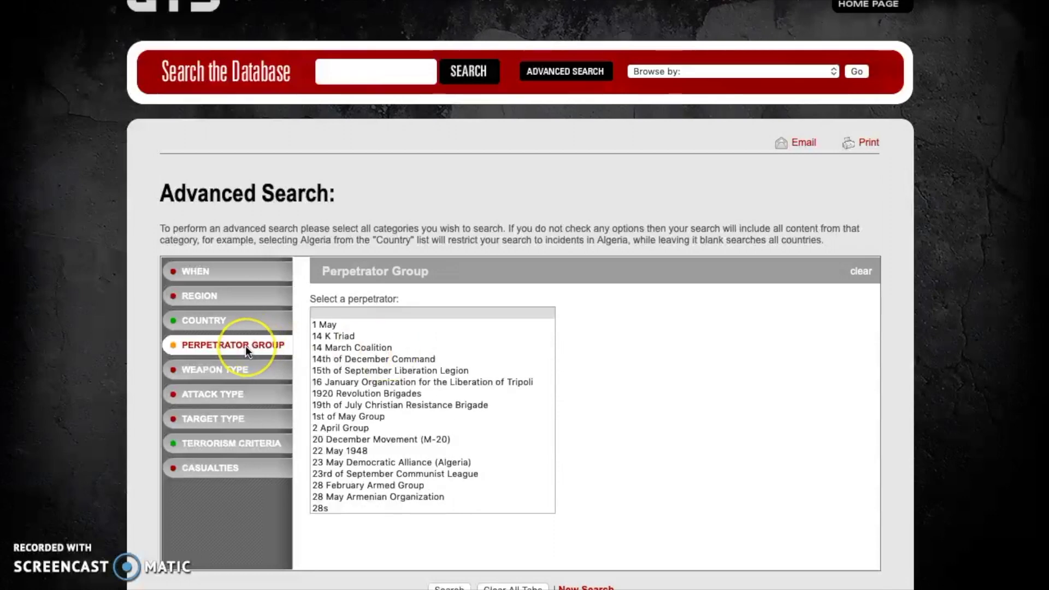
pyautogui.scroll(-15, 402, 370)
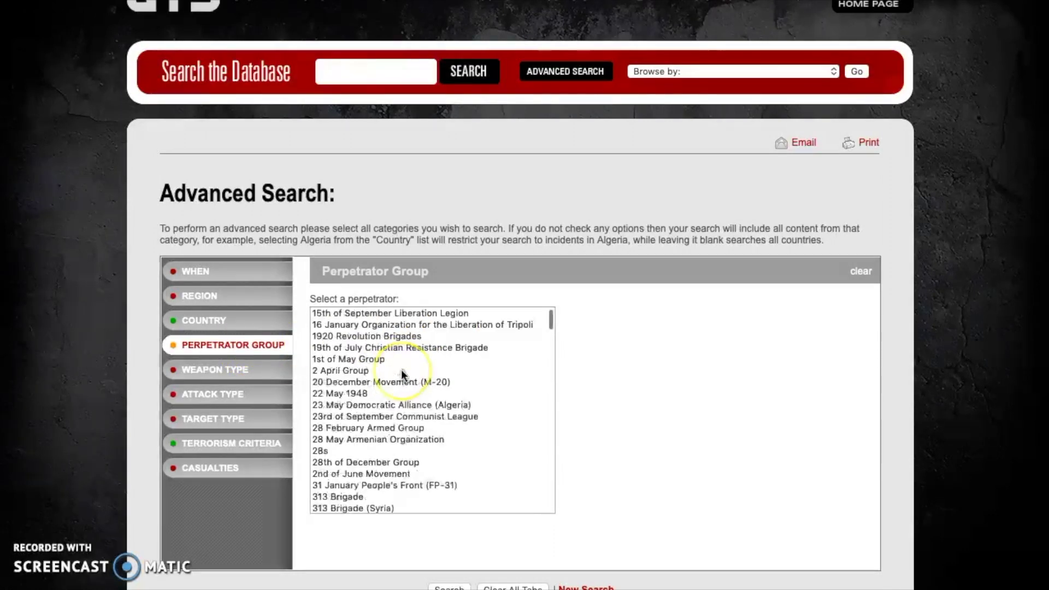
pyautogui.scroll(-20, 401, 369)
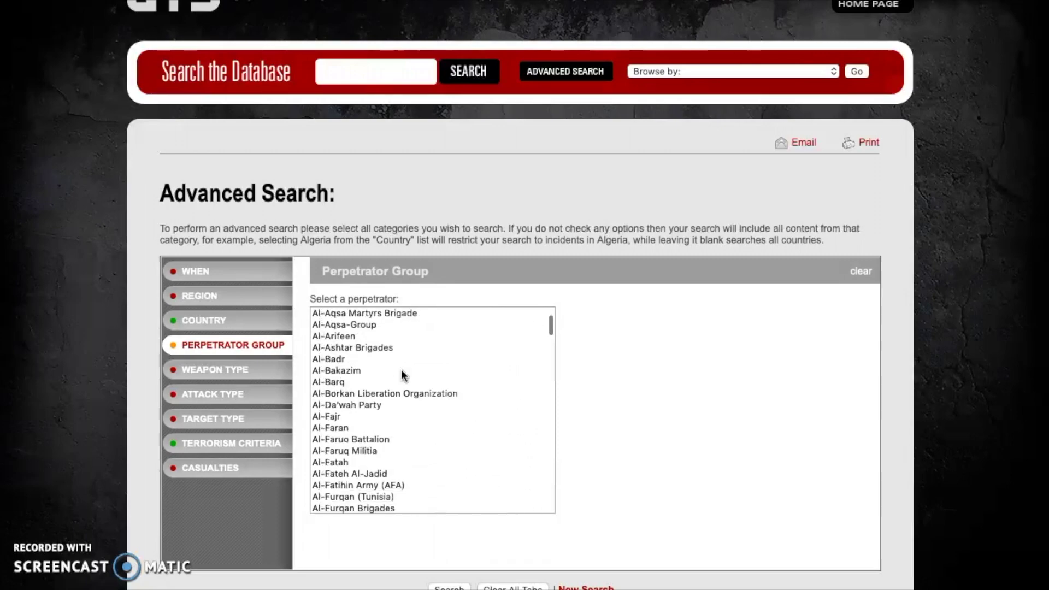
pyautogui.scroll(-20, 402, 370)
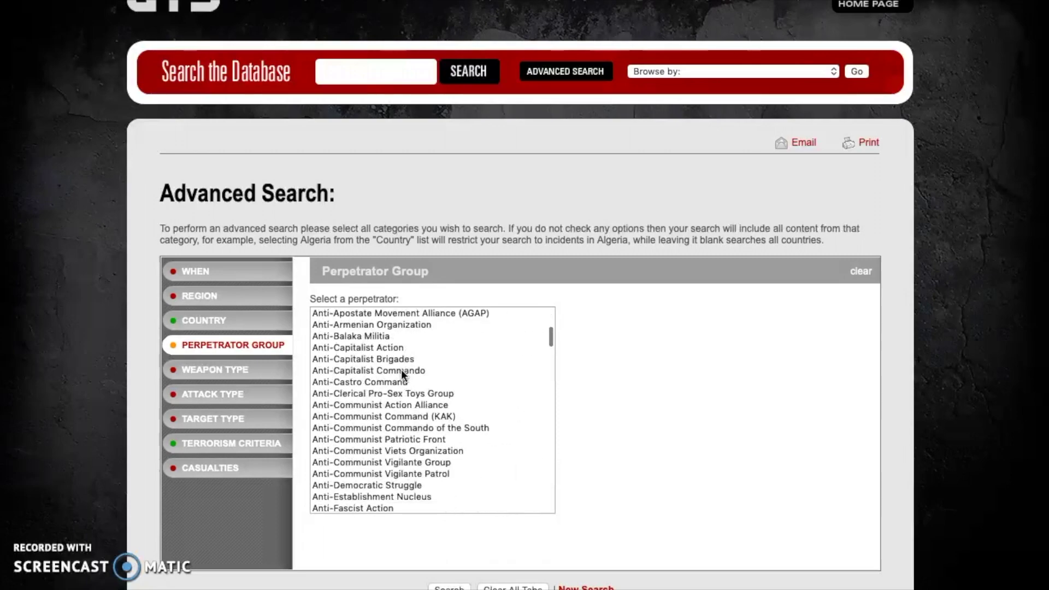
pyautogui.scroll(-20, 401, 370)
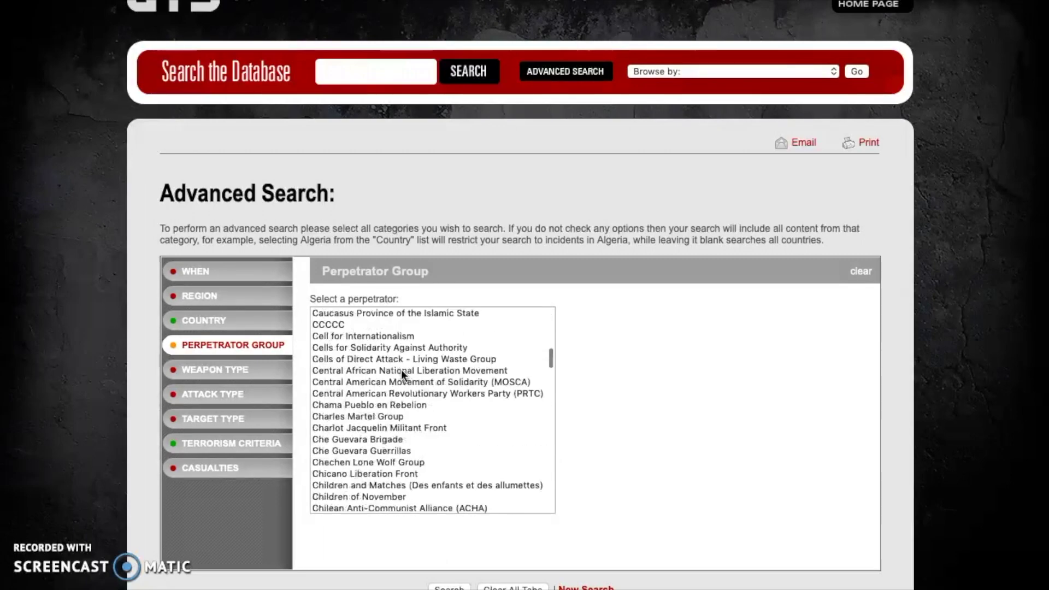
pyautogui.scroll(-20, 401, 369)
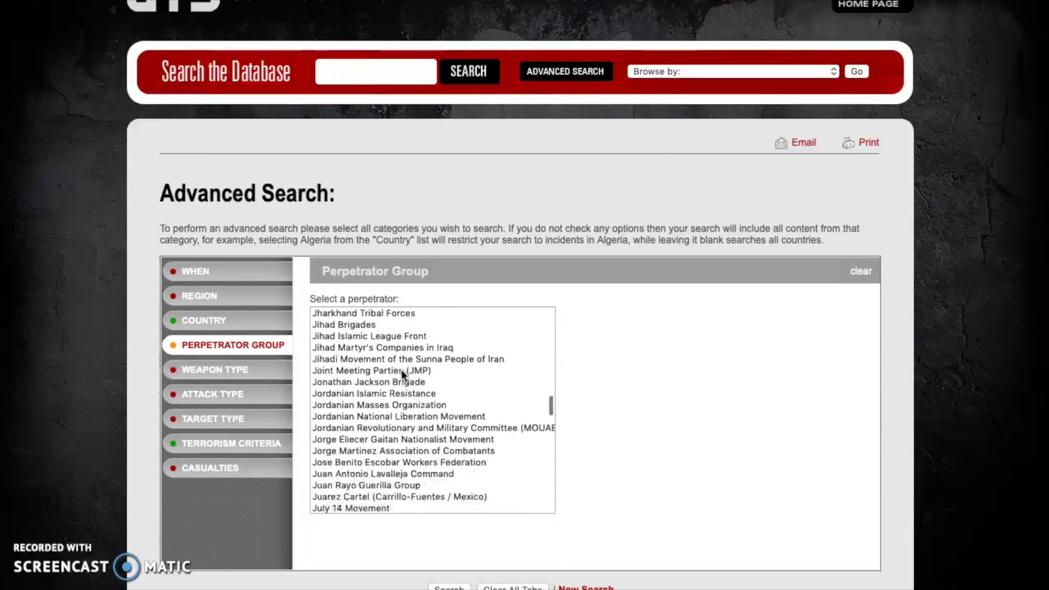
pyautogui.scroll(-10, 402, 369)
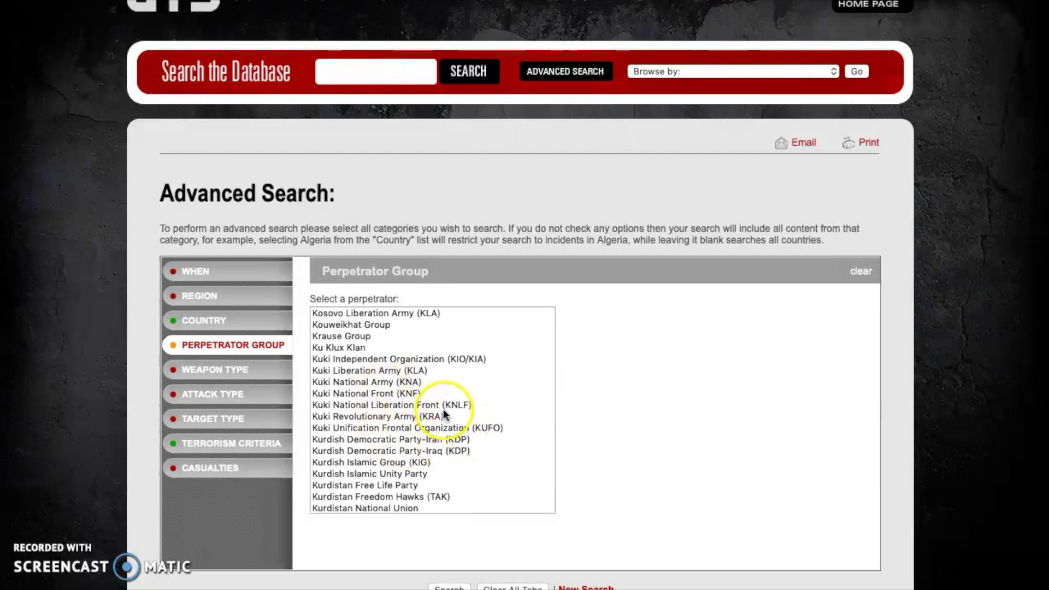
pyautogui.scroll(-1, 445, 411)
pyautogui.scroll(-1, 444, 407)
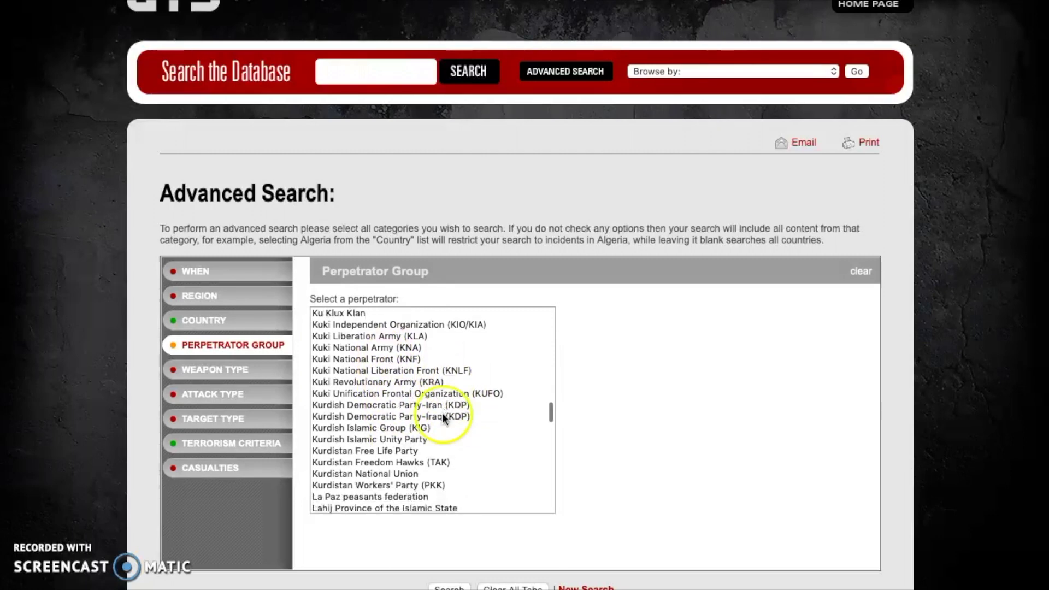
pyautogui.click(418, 485)
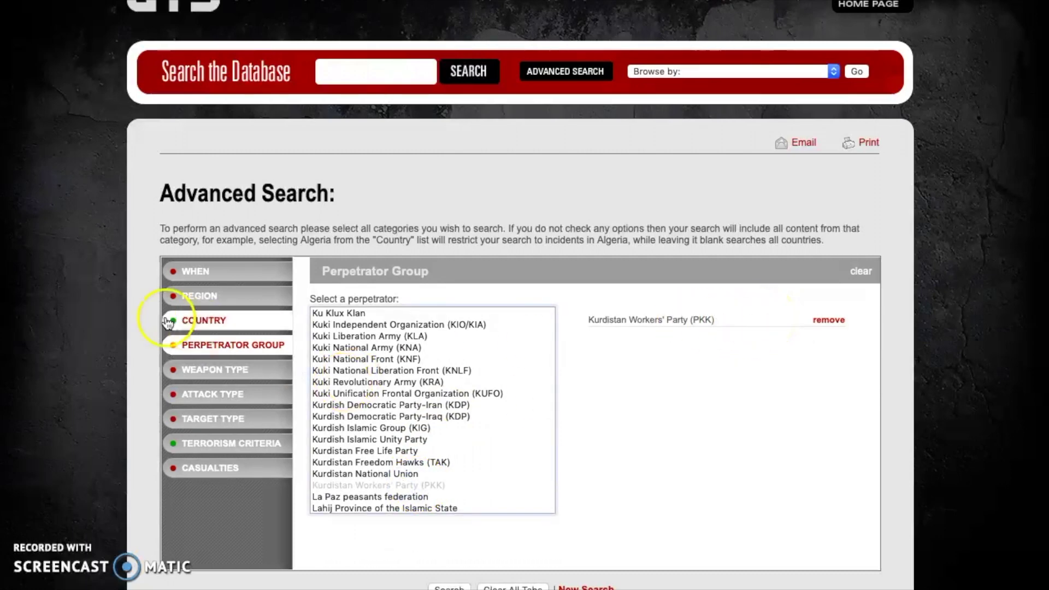
# Return to the Country filter to confirm Turkey is still selected.
pyautogui.click(182, 349)
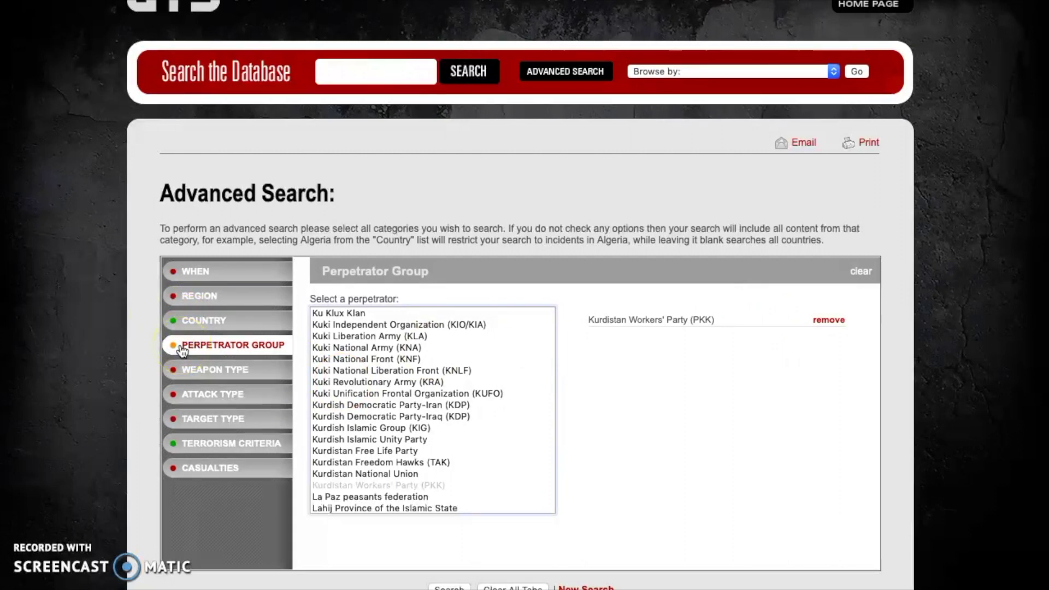
pyautogui.click(196, 348)
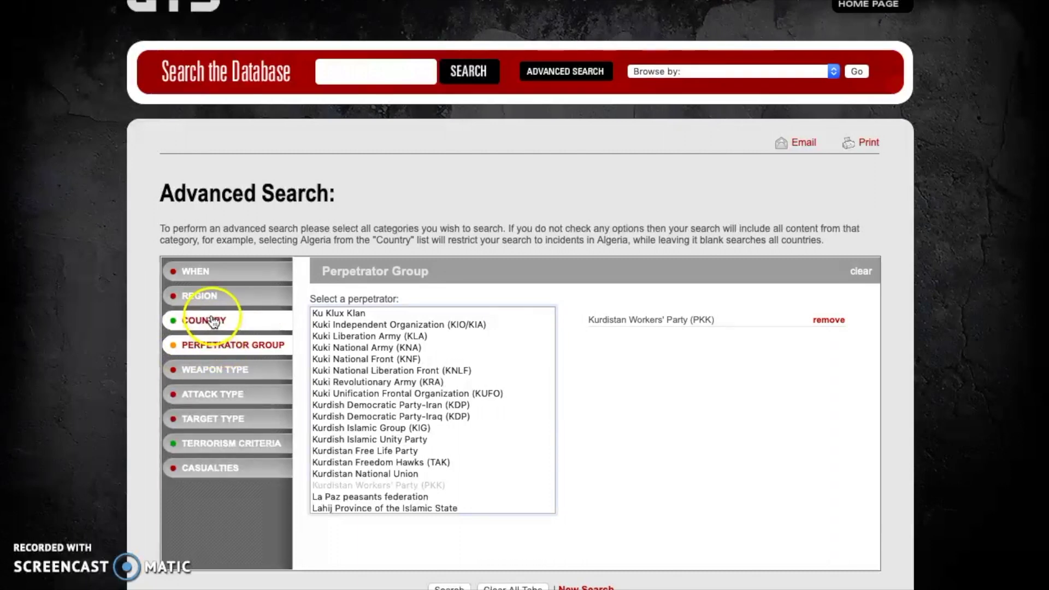
pyautogui.click(213, 321)
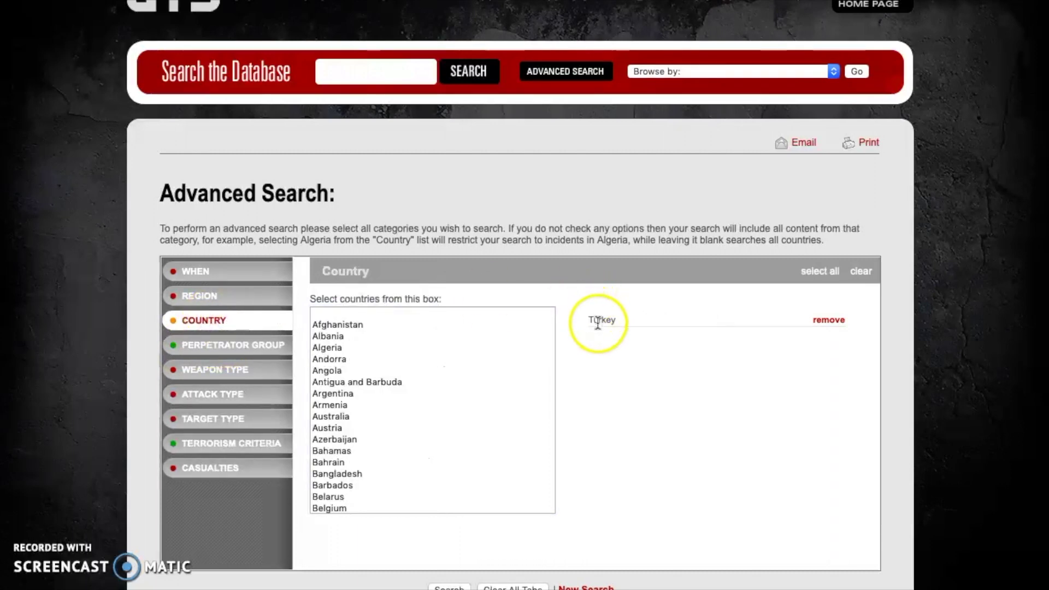
pyautogui.scroll(-3, 594, 359)
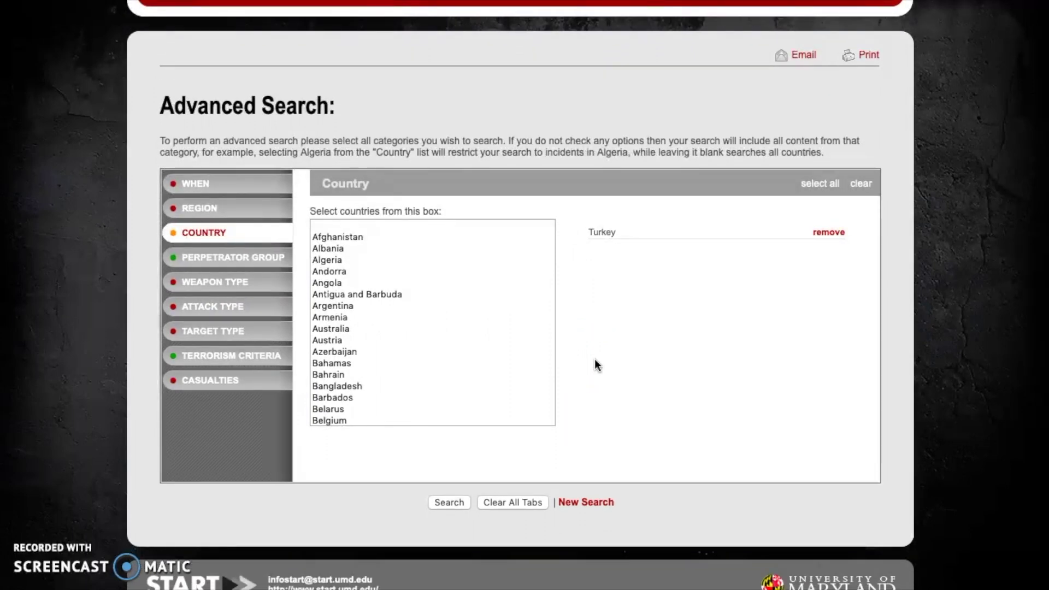
pyautogui.click(449, 502)
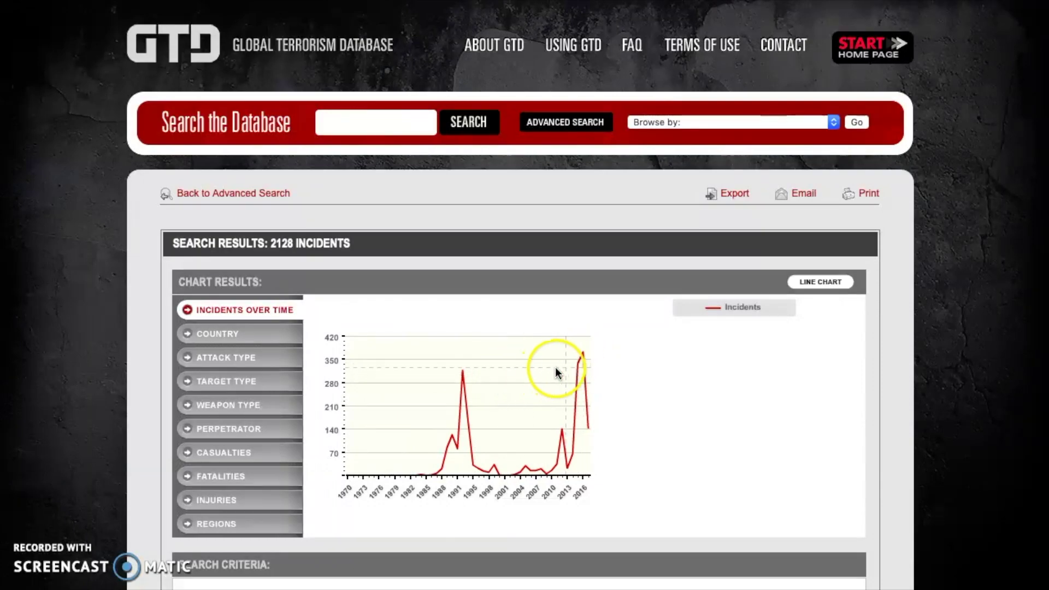
pyautogui.scroll(-6, 553, 367)
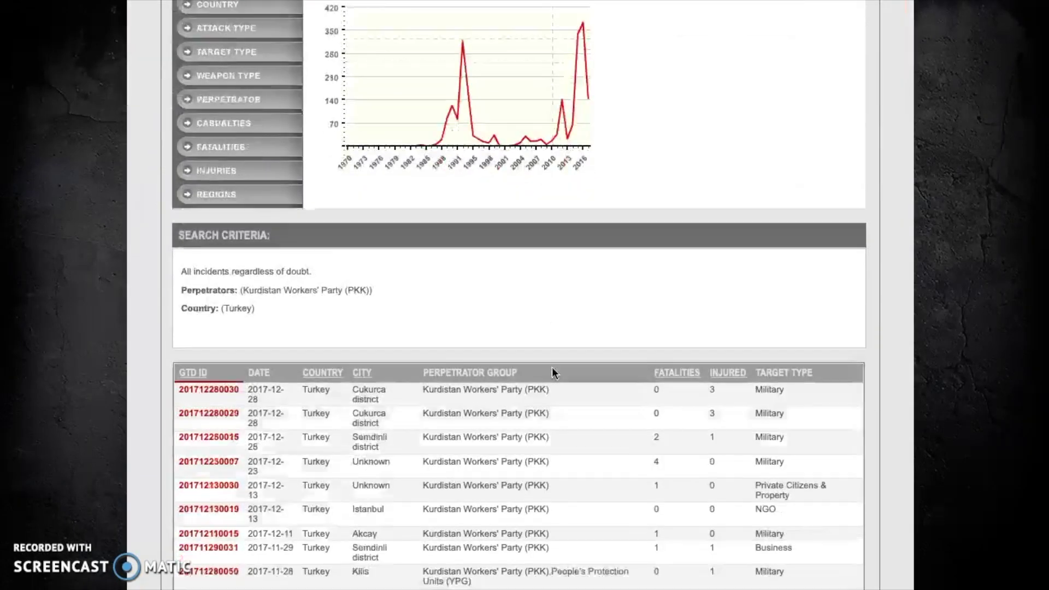
pyautogui.scroll(-4, 552, 367)
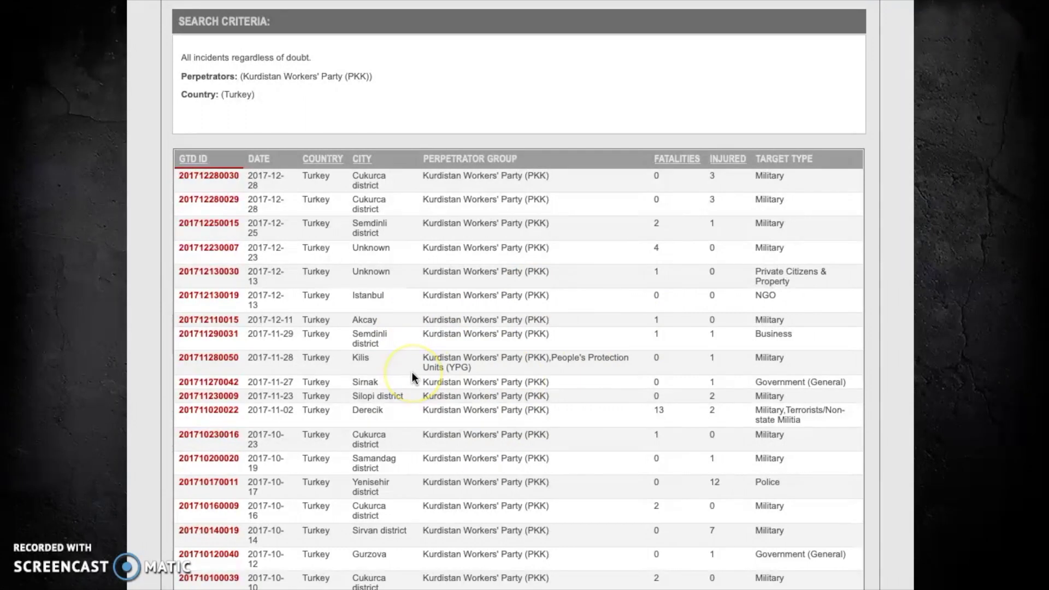
pyautogui.scroll(10, 412, 372)
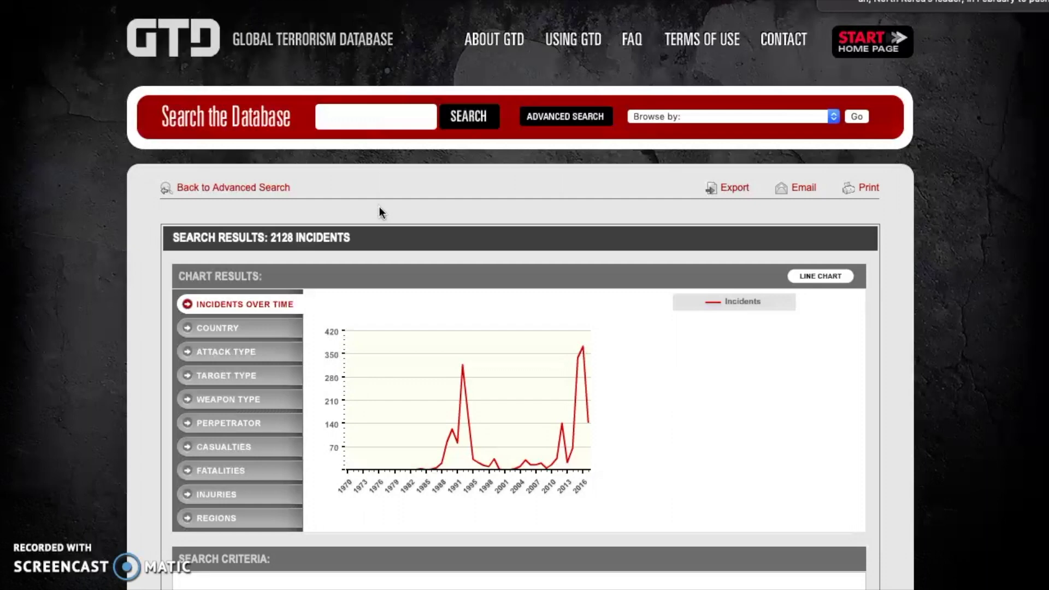
pyautogui.click(262, 187)
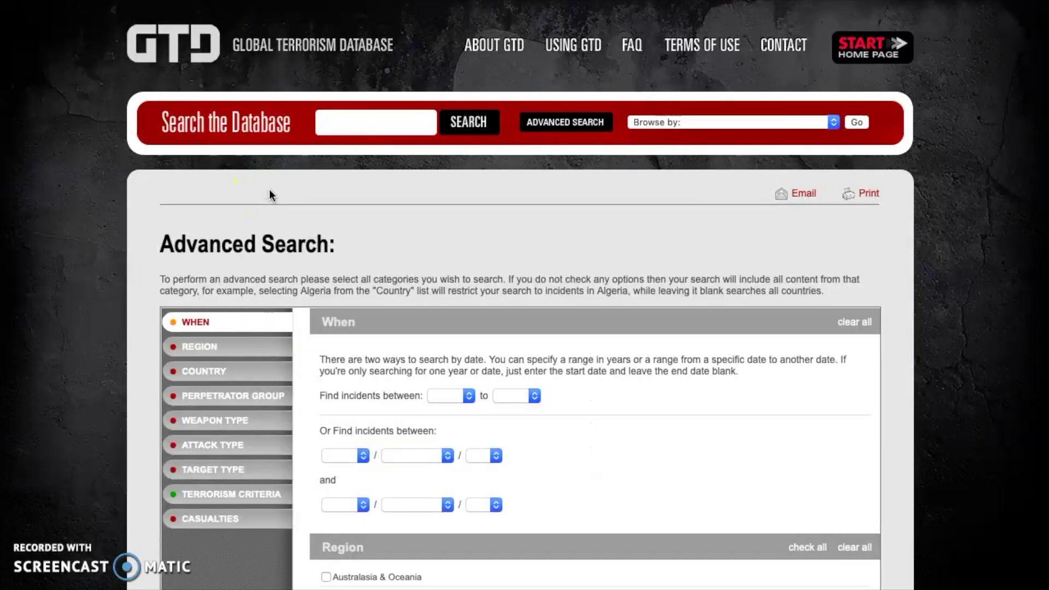
# Limit attack types to Bombing/Explosion and Non-suicide Attack, then rerun the search.
pyautogui.click(234, 349)
pyautogui.scroll(-1, 232, 354)
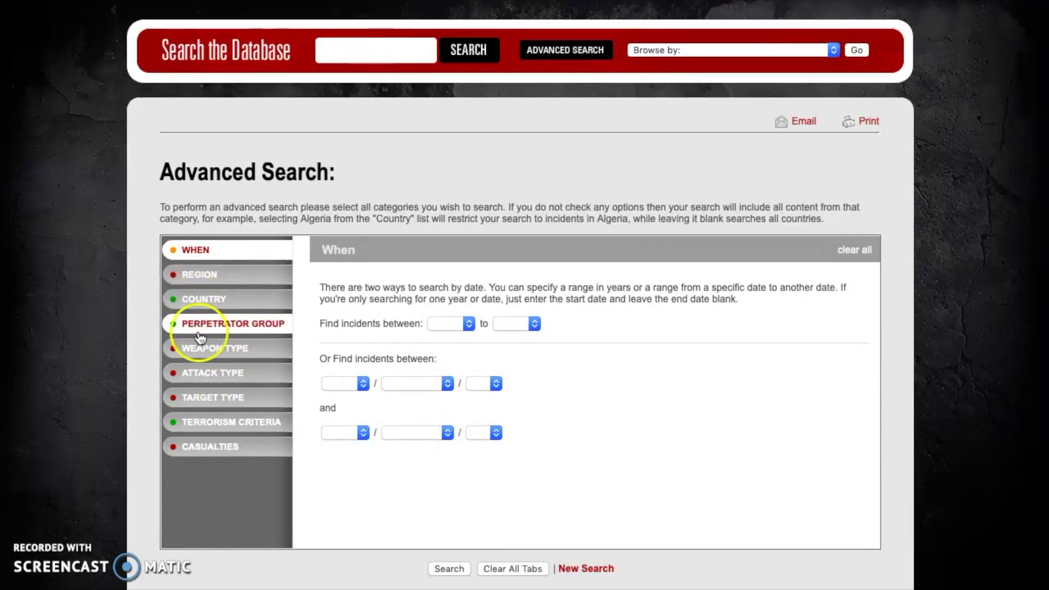
pyautogui.click(205, 376)
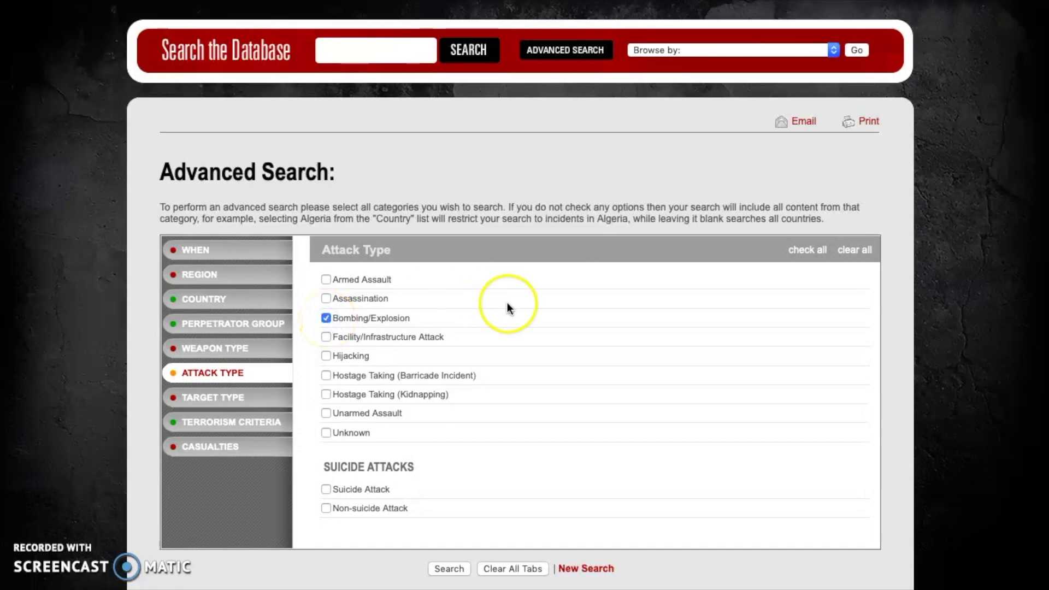
pyautogui.click(326, 509)
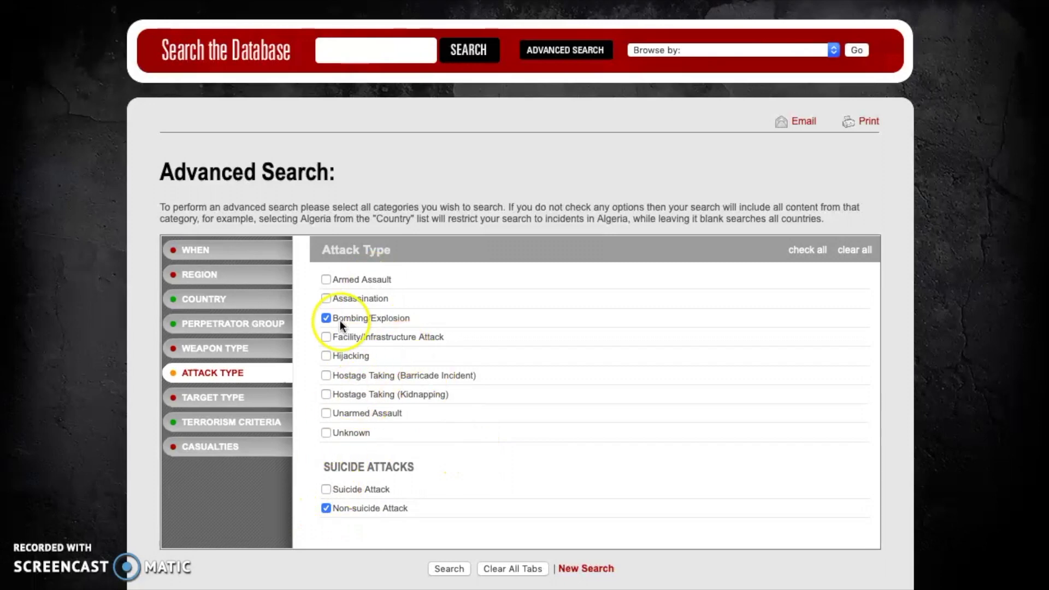
pyautogui.click(447, 570)
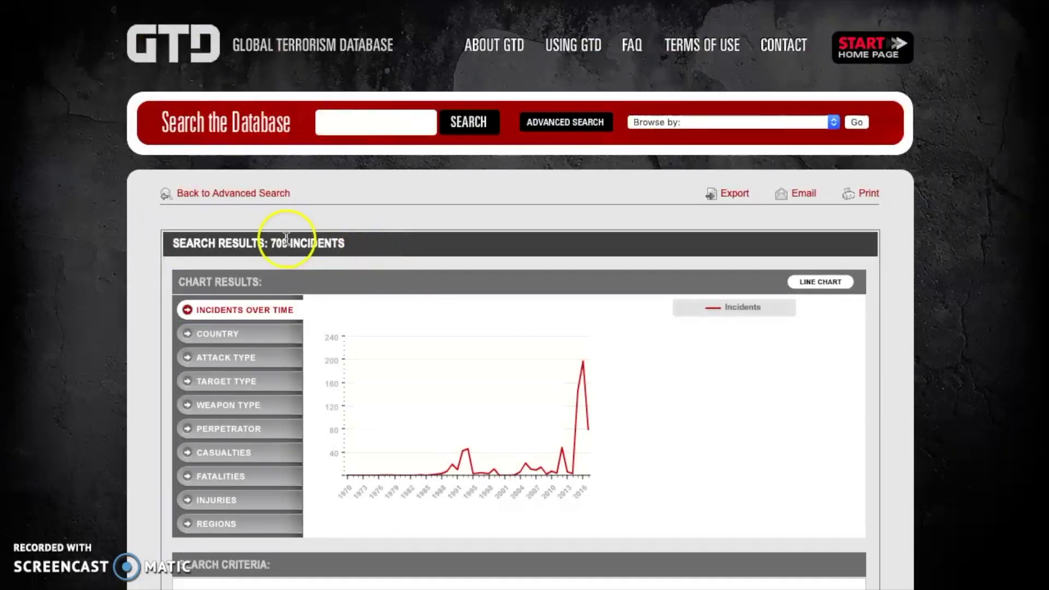
# Check the 709-incident count and the Search Criteria summary of filters.
pyautogui.moveTo(271, 244); pyautogui.dragTo(346, 247)
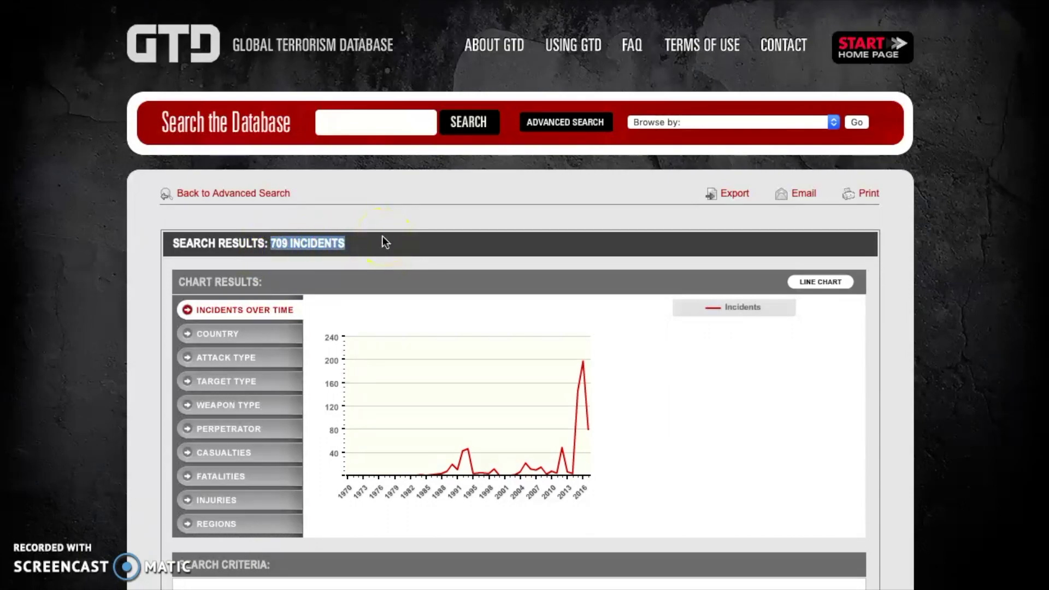
pyautogui.scroll(-3, 383, 237)
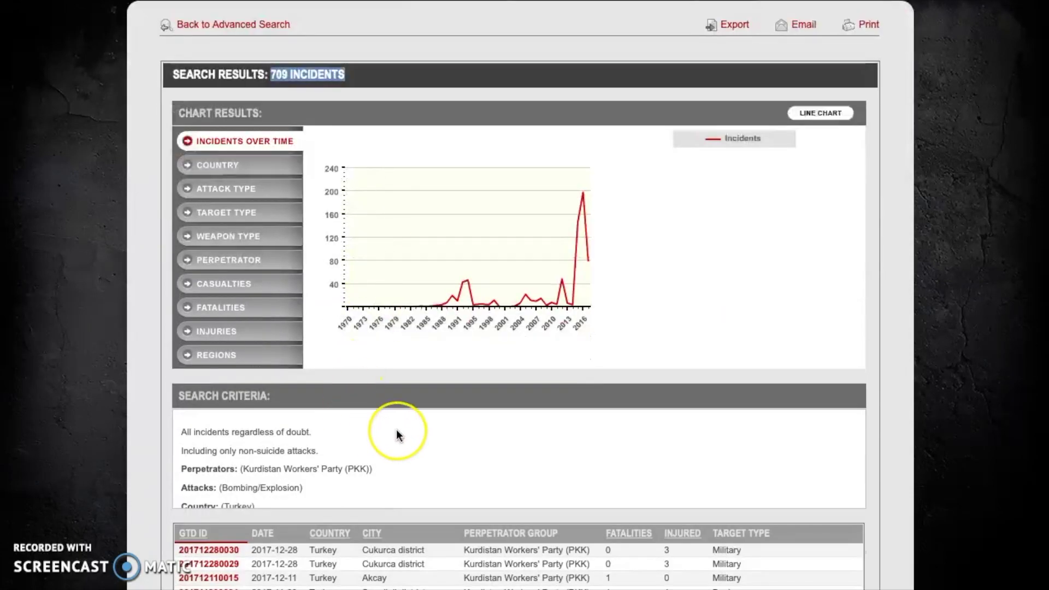
pyautogui.scroll(-2, 382, 429)
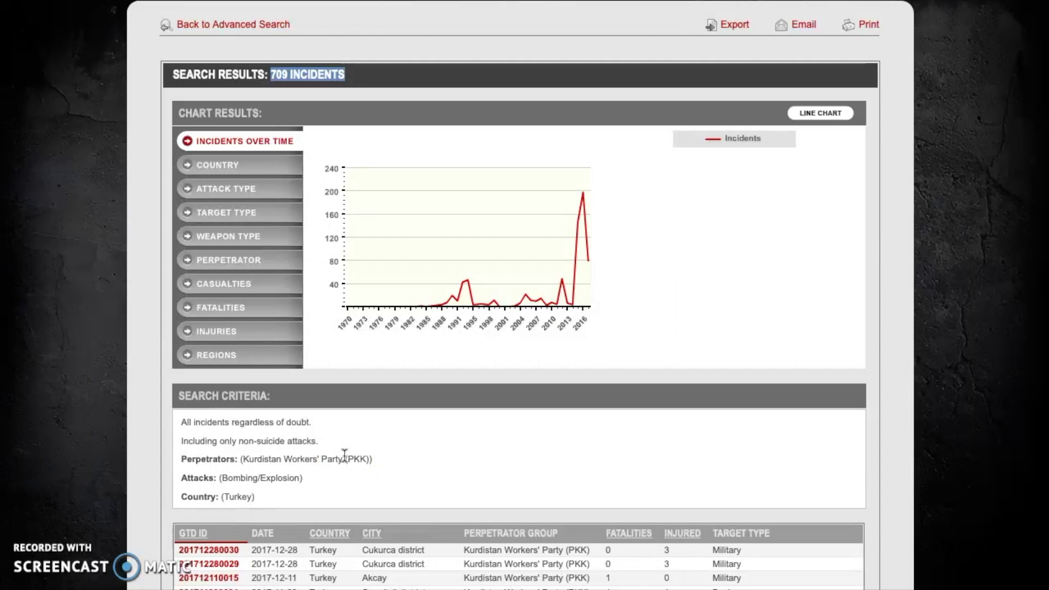
pyautogui.scroll(2, 378, 408)
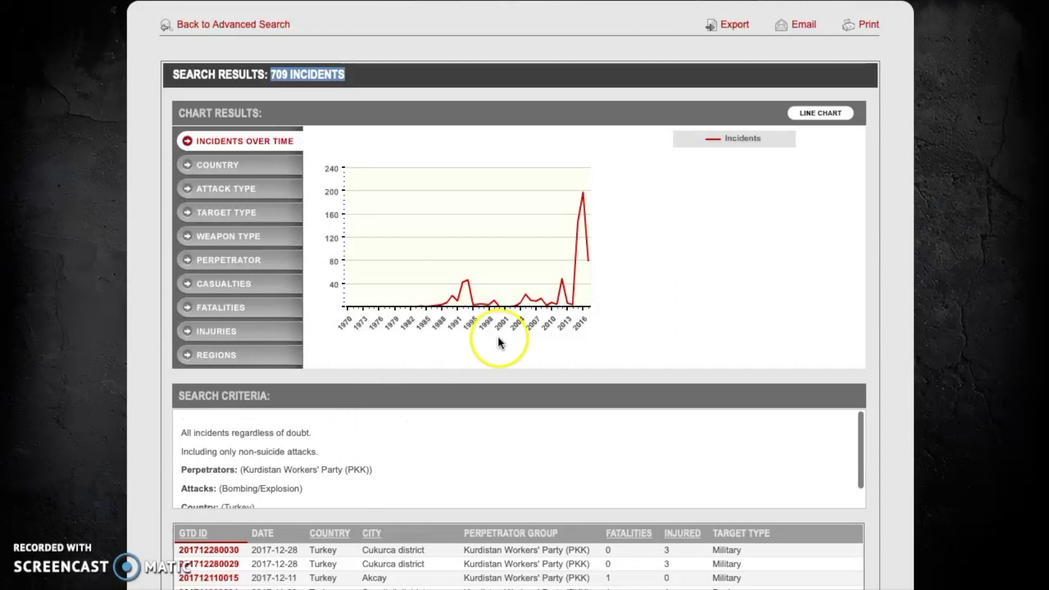
pyautogui.scroll(2, 615, 303)
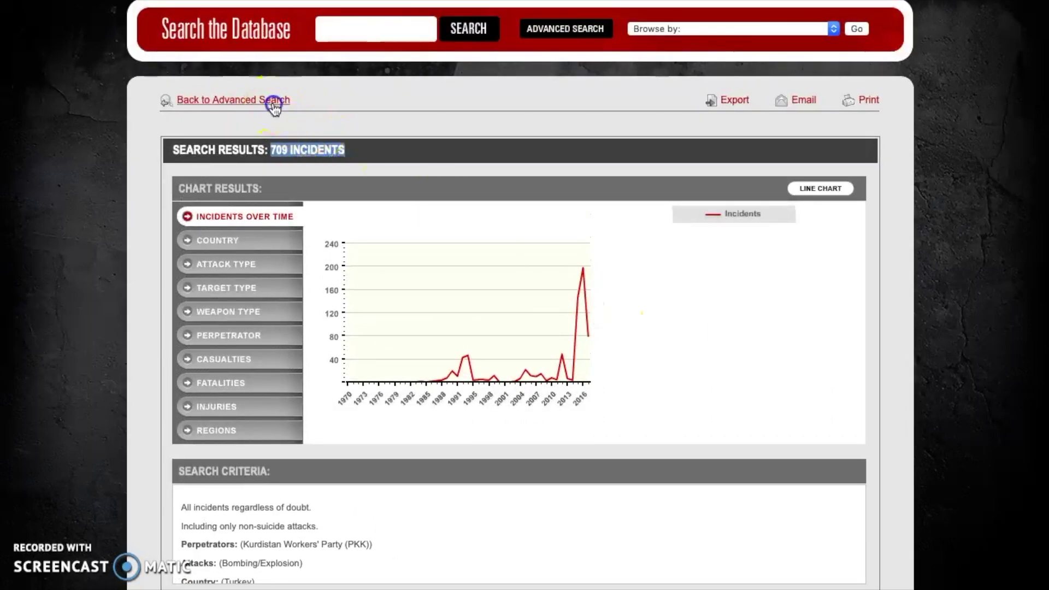
# Restrict the search to years 2010 through 2017 and rerun it.
pyautogui.click(274, 106)
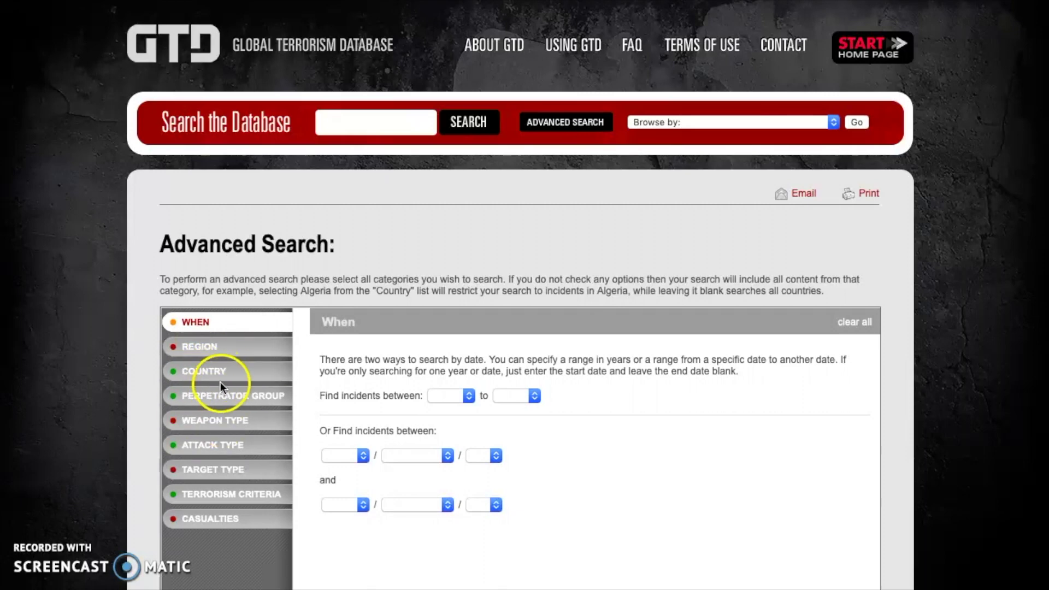
pyautogui.click(468, 395)
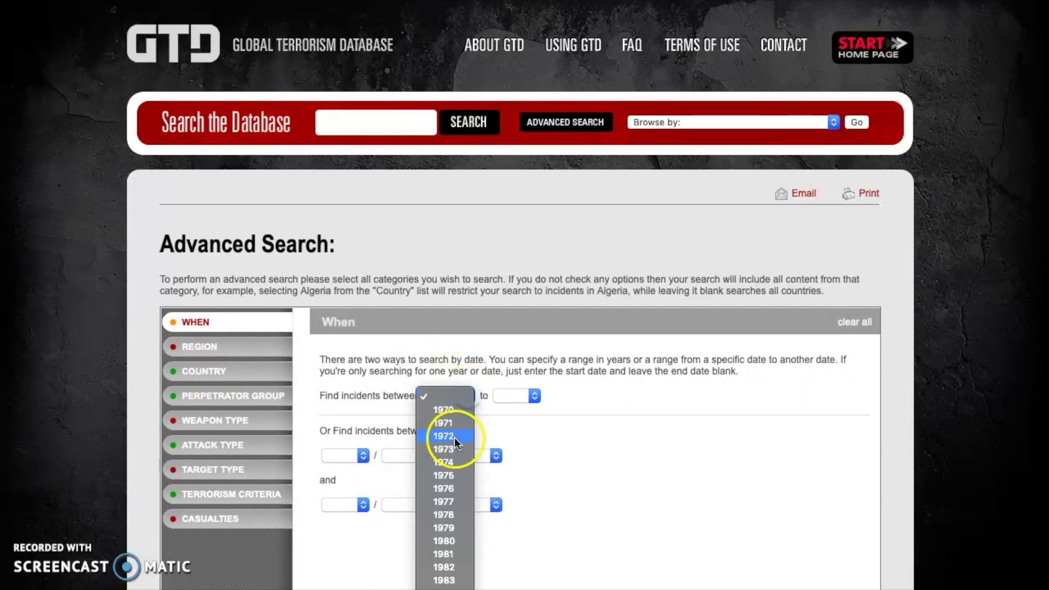
pyautogui.scroll(-10, 455, 438)
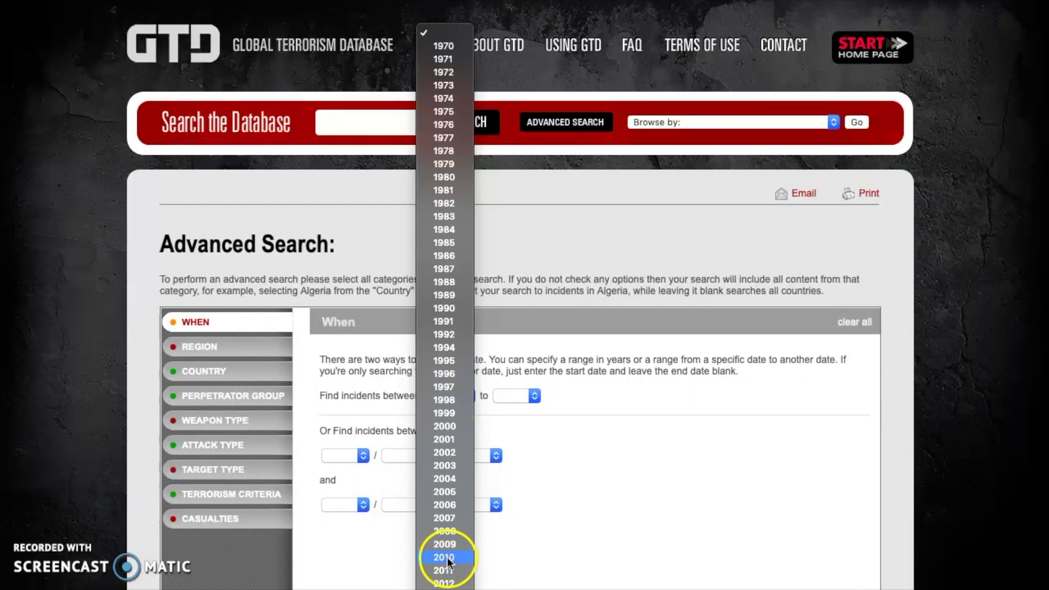
pyautogui.click(447, 556)
pyautogui.click(511, 394)
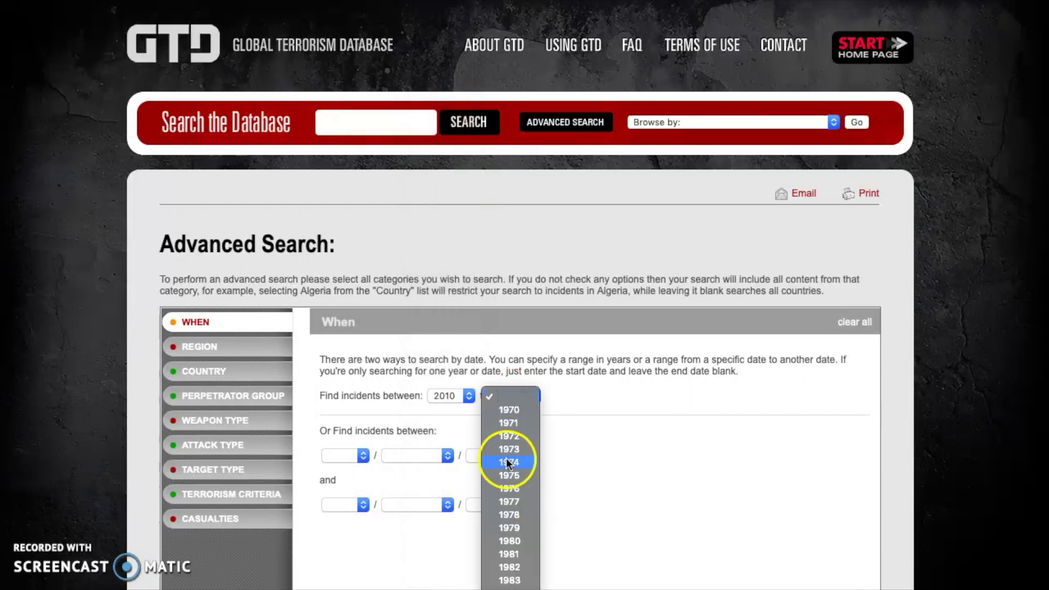
pyautogui.scroll(-10, 507, 462)
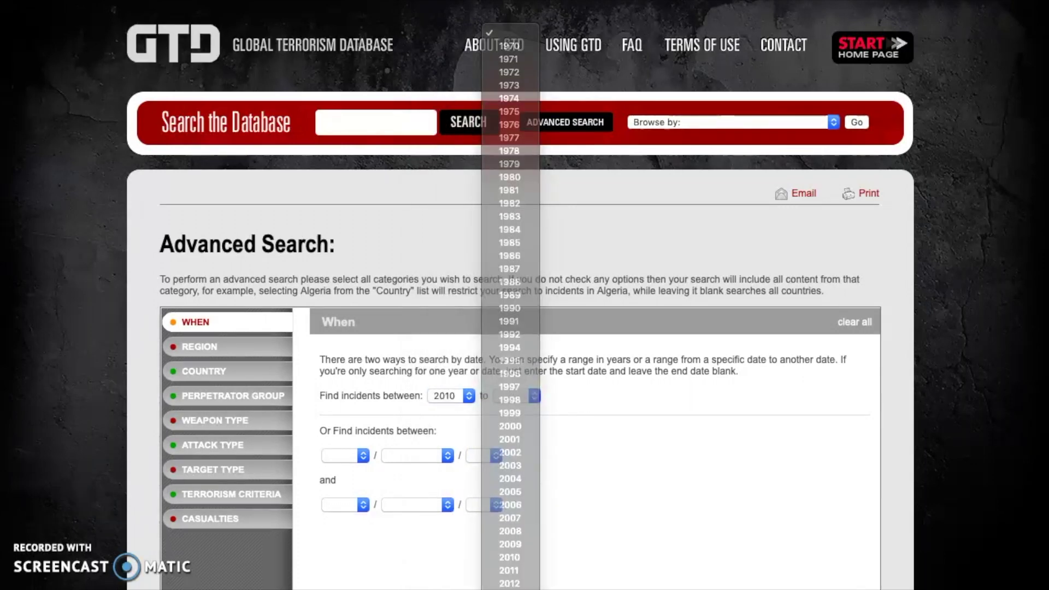
pyautogui.click(500, 413)
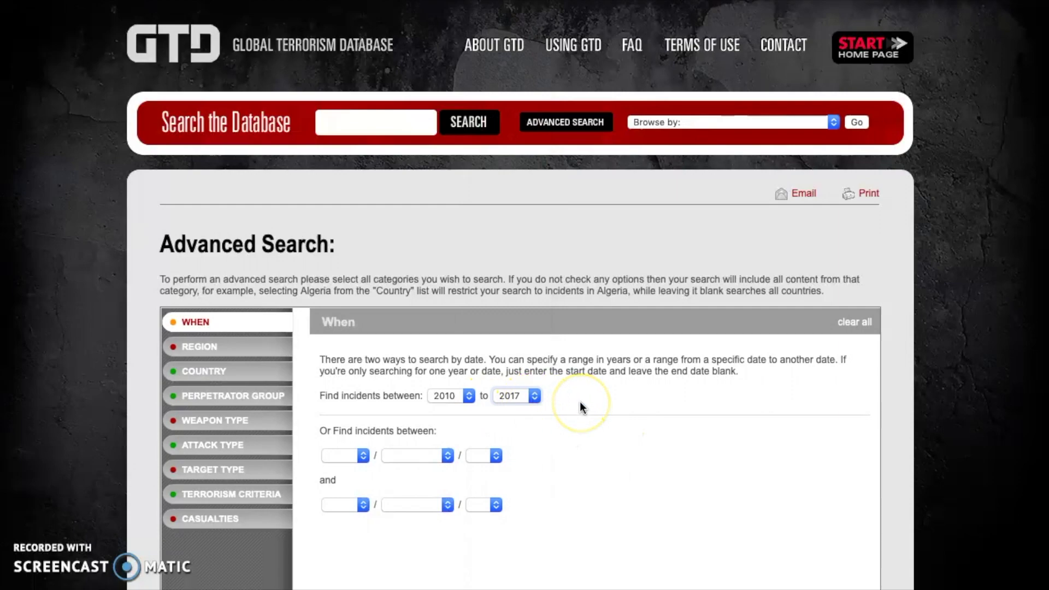
pyautogui.scroll(-3, 581, 407)
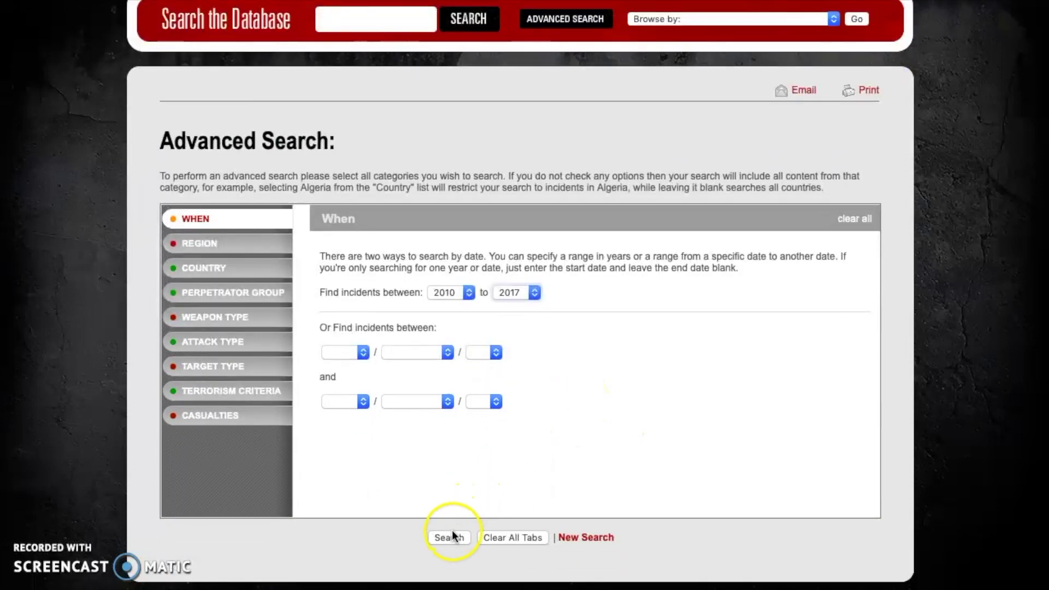
pyautogui.click(452, 535)
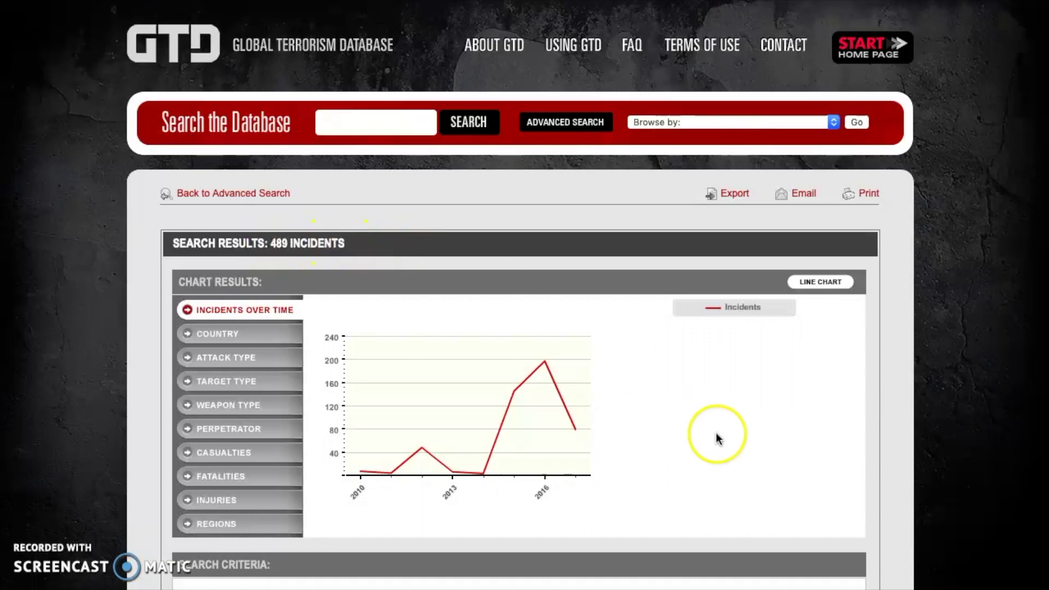
# Scroll the 489 results to verify the 2010–2017 range and other filters.
pyautogui.scroll(-3, 927, 391)
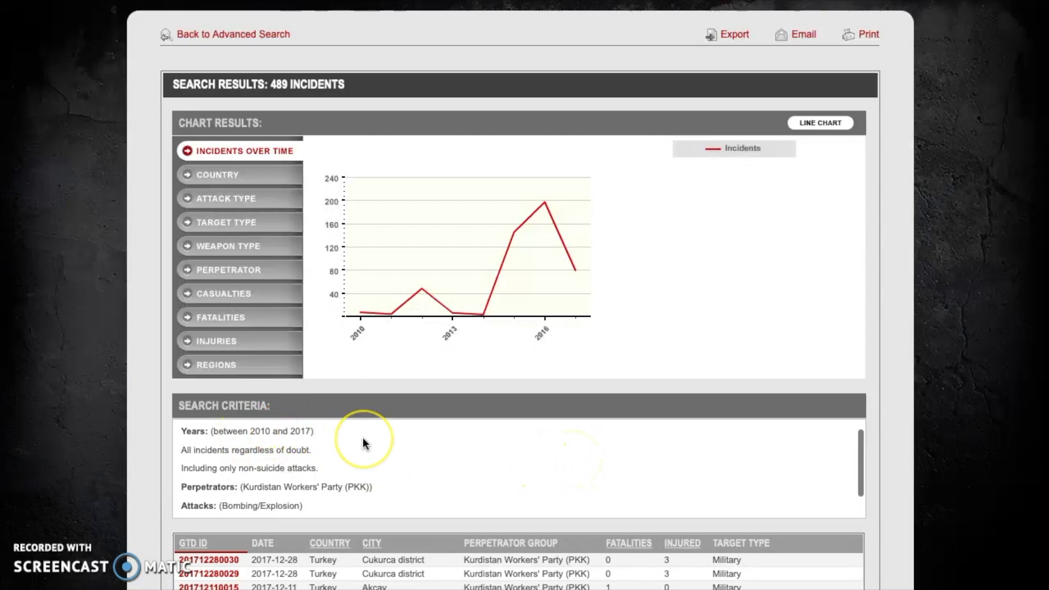
pyautogui.scroll(-2, 363, 438)
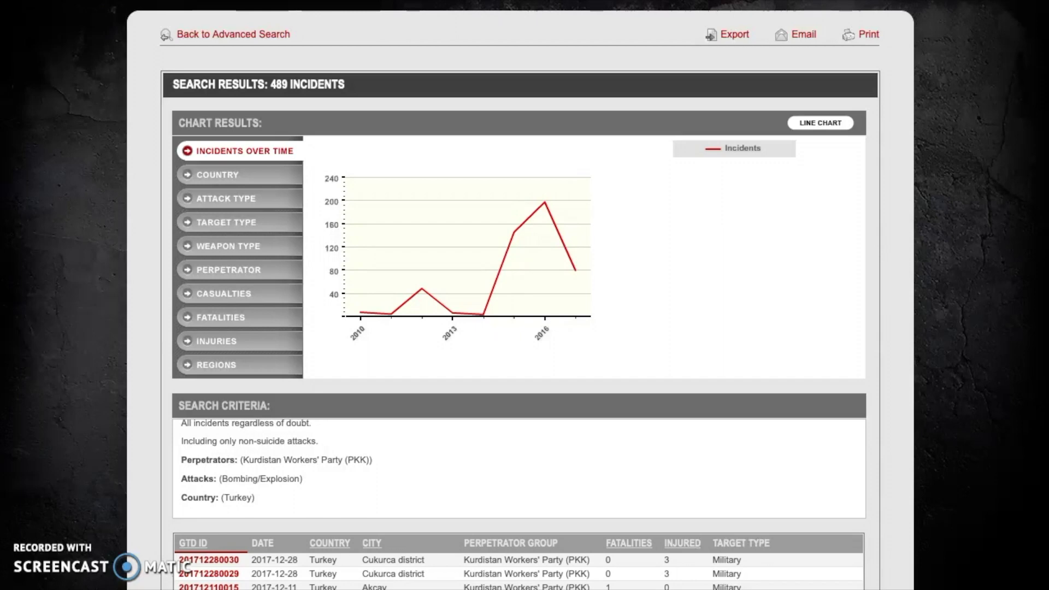
pyautogui.scroll(2, 521, 295)
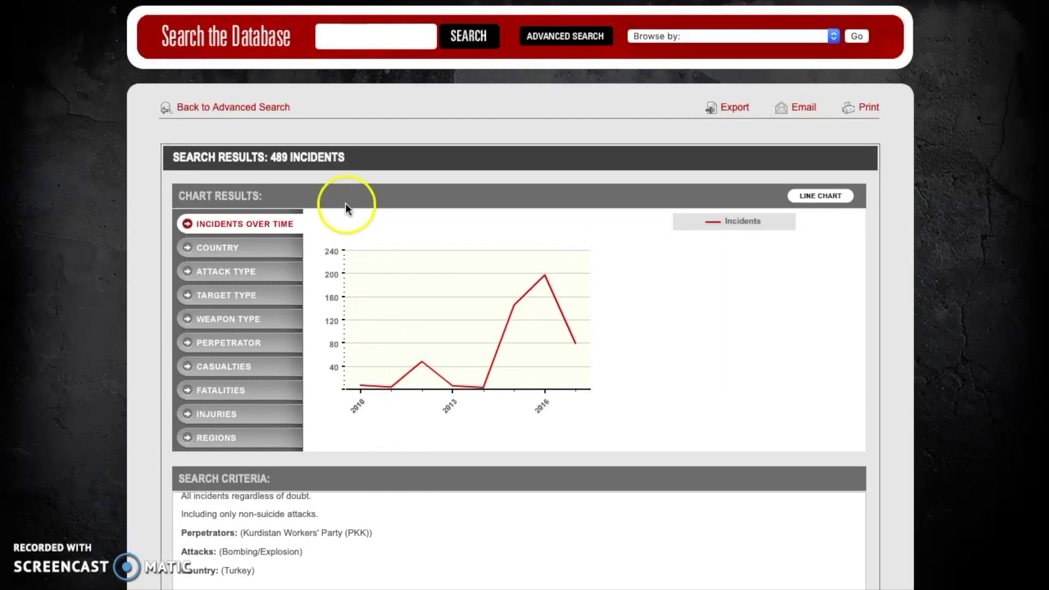
# Go back to Advanced Search and use Clear All Tabs to reset every filter.
pyautogui.click(268, 108)
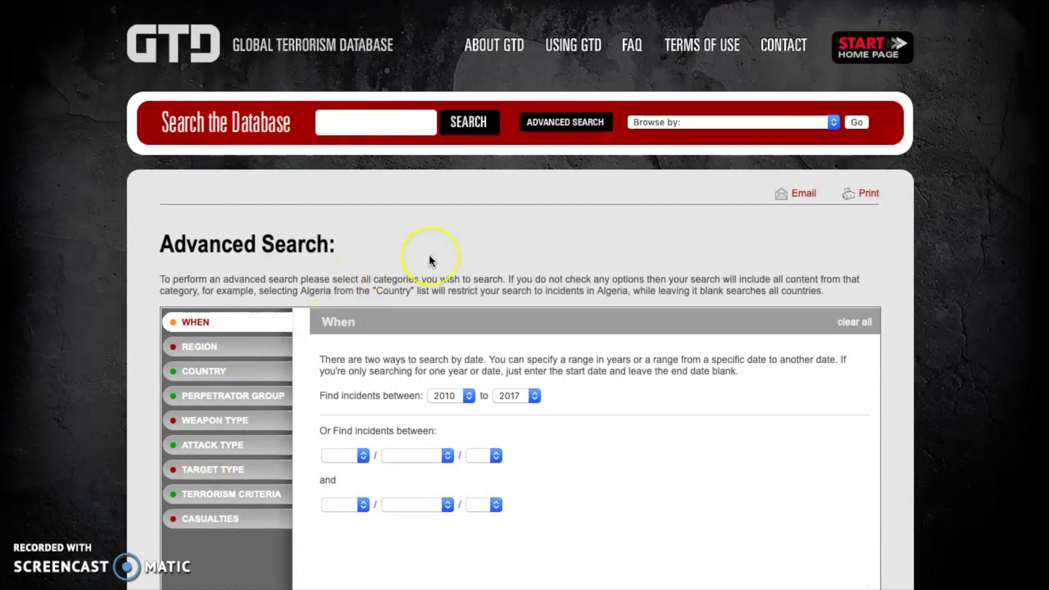
pyautogui.scroll(-3, 917, 274)
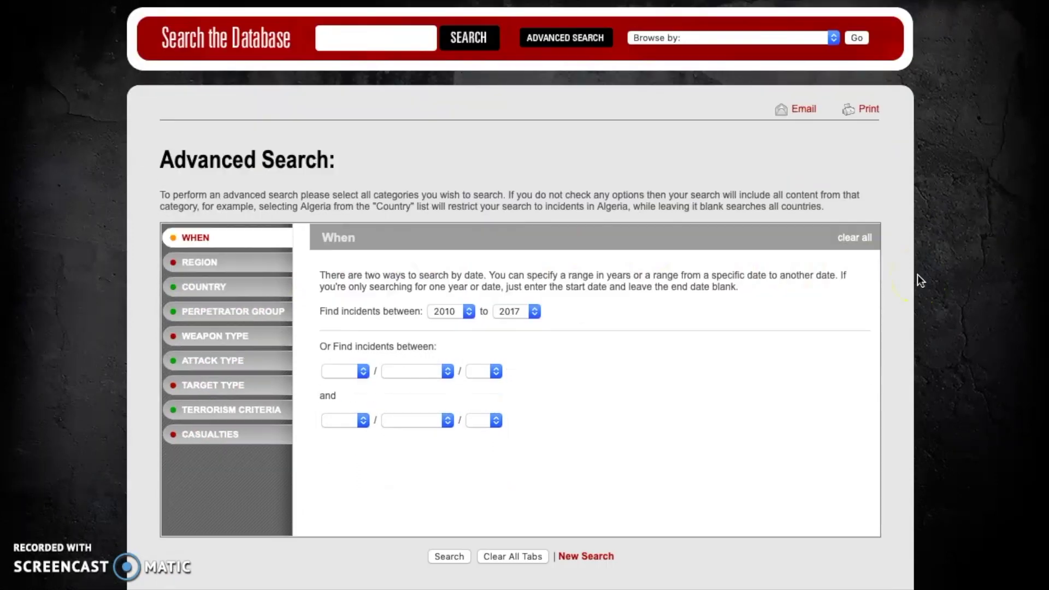
pyautogui.click(506, 555)
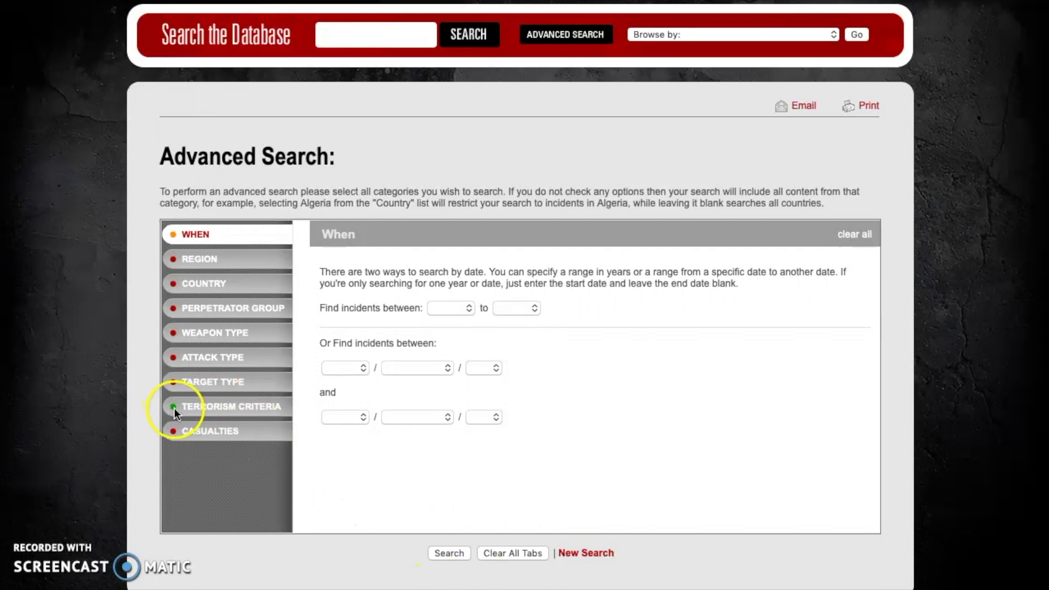
# In the Terrorism Criteria options, exclude unsuccessful attacks.
pyautogui.click(236, 407)
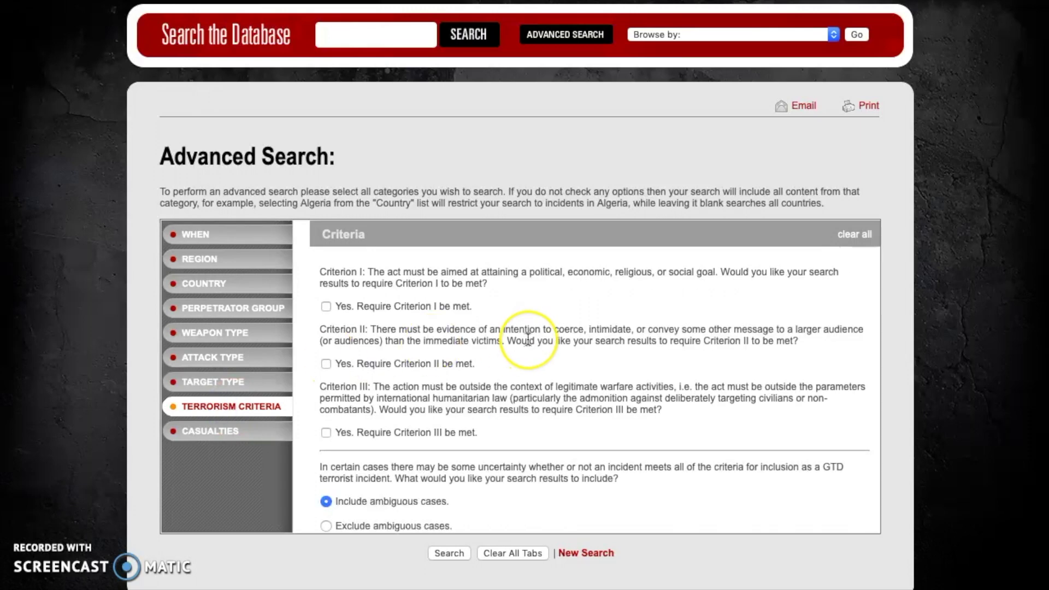
pyautogui.scroll(-2, 528, 339)
pyautogui.scroll(-3, 527, 339)
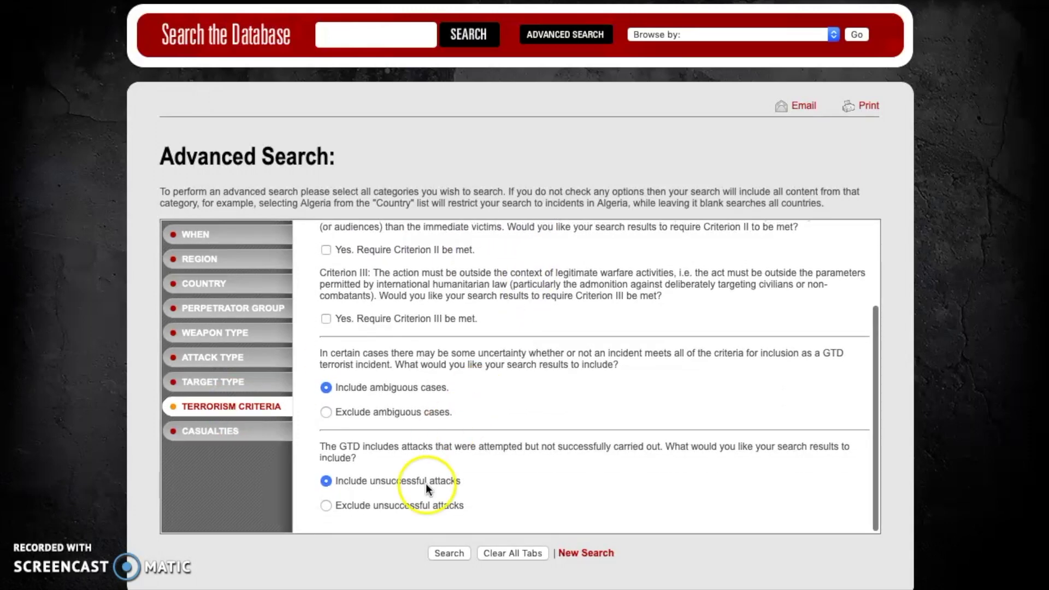
pyautogui.scroll(-1, 460, 421)
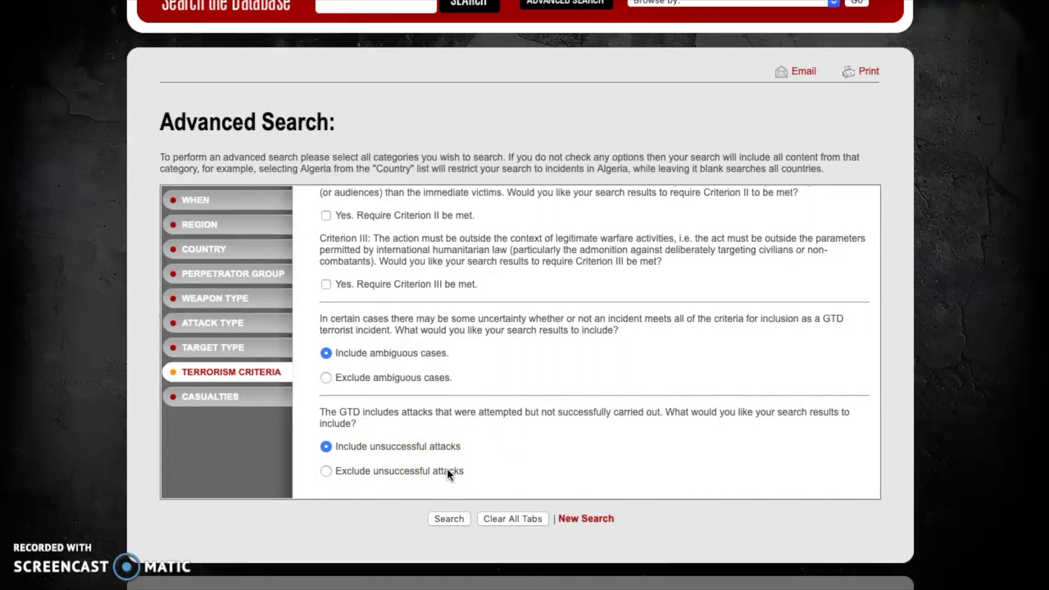
pyautogui.click(327, 471)
# Require terrorism Criteria I, II and III to all be met.
pyautogui.scroll(1, 524, 368)
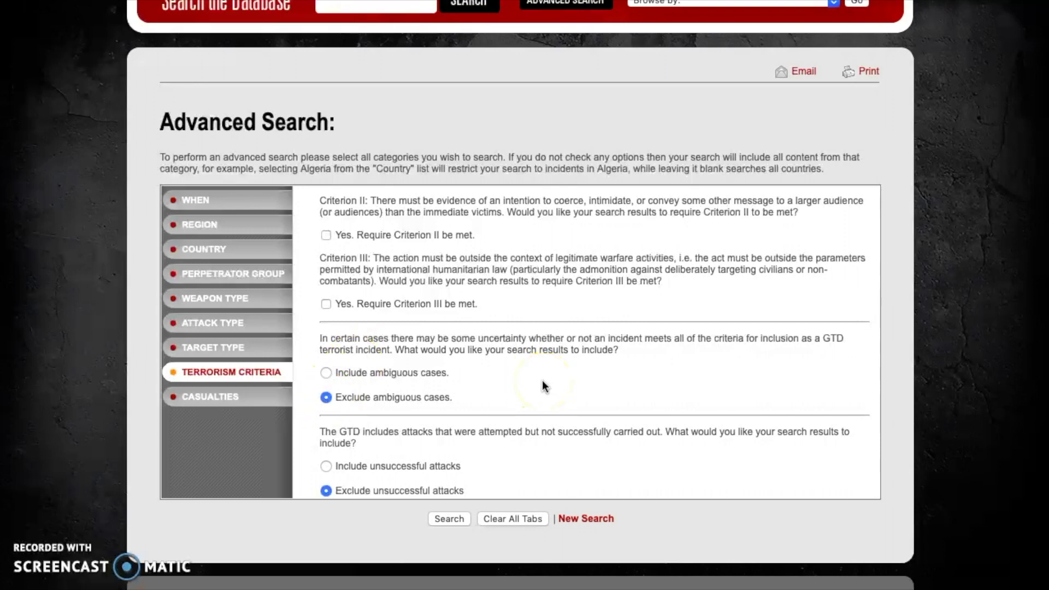
pyautogui.scroll(3, 542, 379)
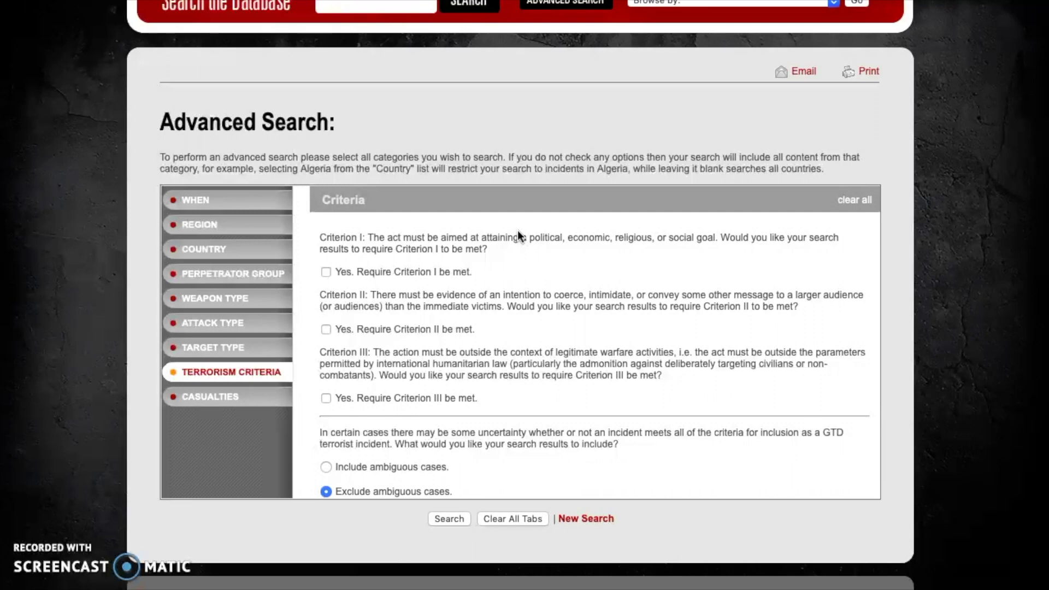
pyautogui.click(326, 272)
pyautogui.click(325, 330)
pyautogui.click(326, 398)
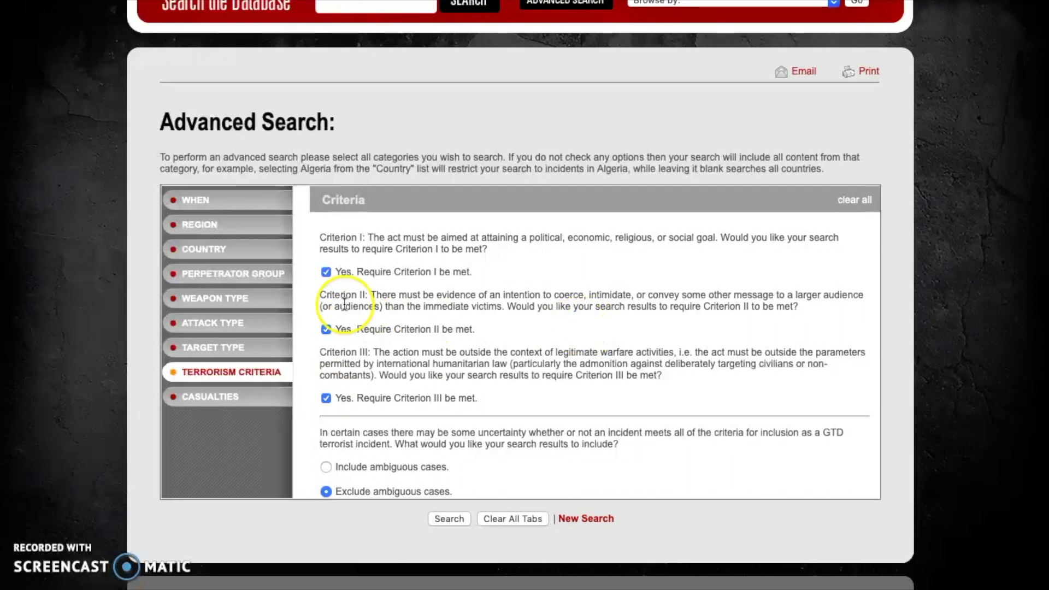
pyautogui.click(220, 249)
# Add Turkey to the searched countries.
pyautogui.scroll(-20, 382, 312)
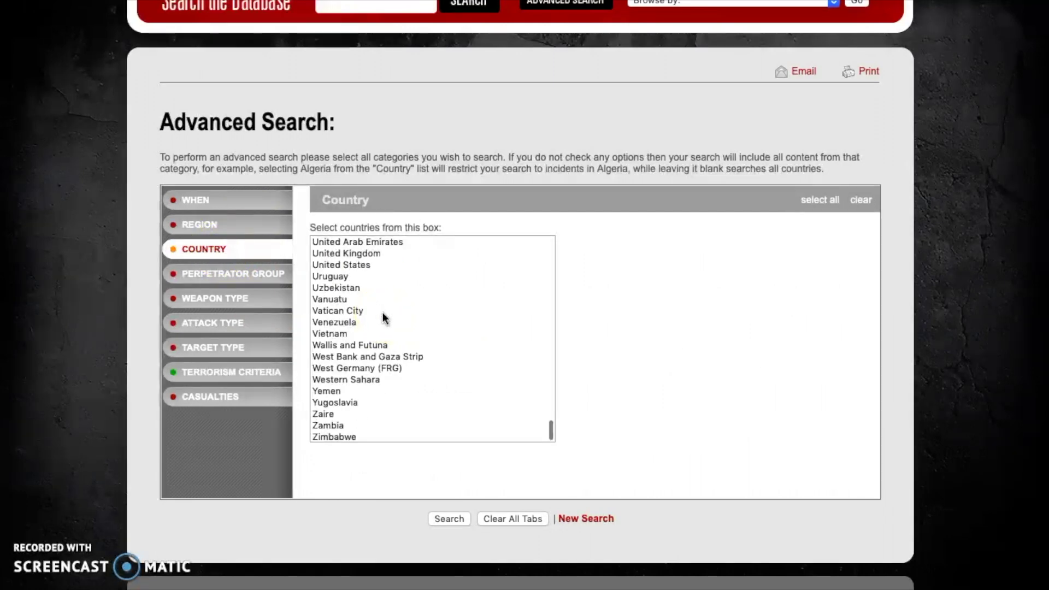
pyautogui.scroll(1, 383, 313)
pyautogui.click(333, 286)
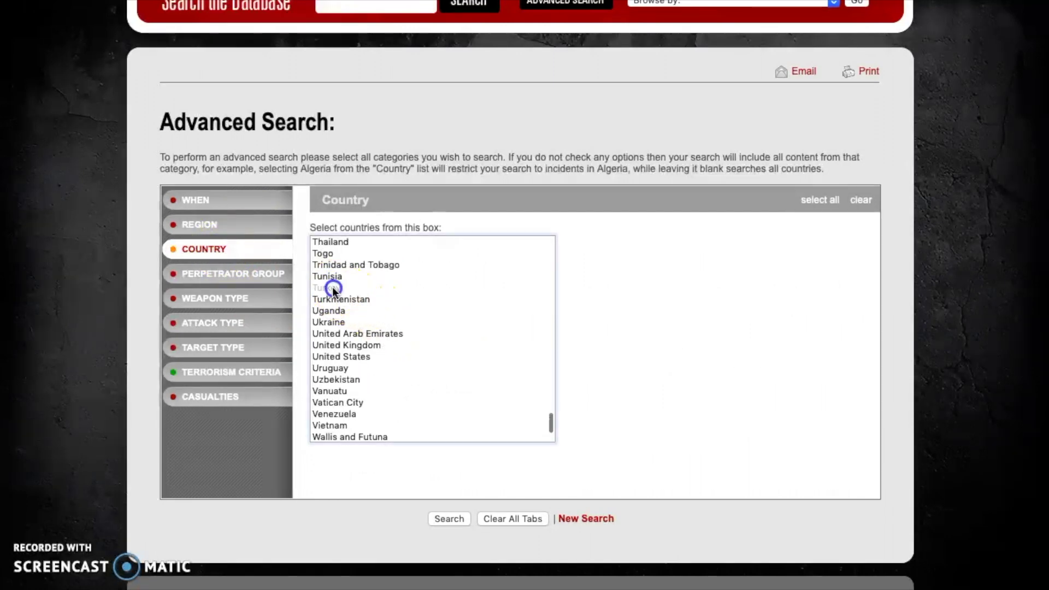
# Add Kurdistan Workers' Party (PKK) as perpetrator and submit the search.
pyautogui.click(227, 273)
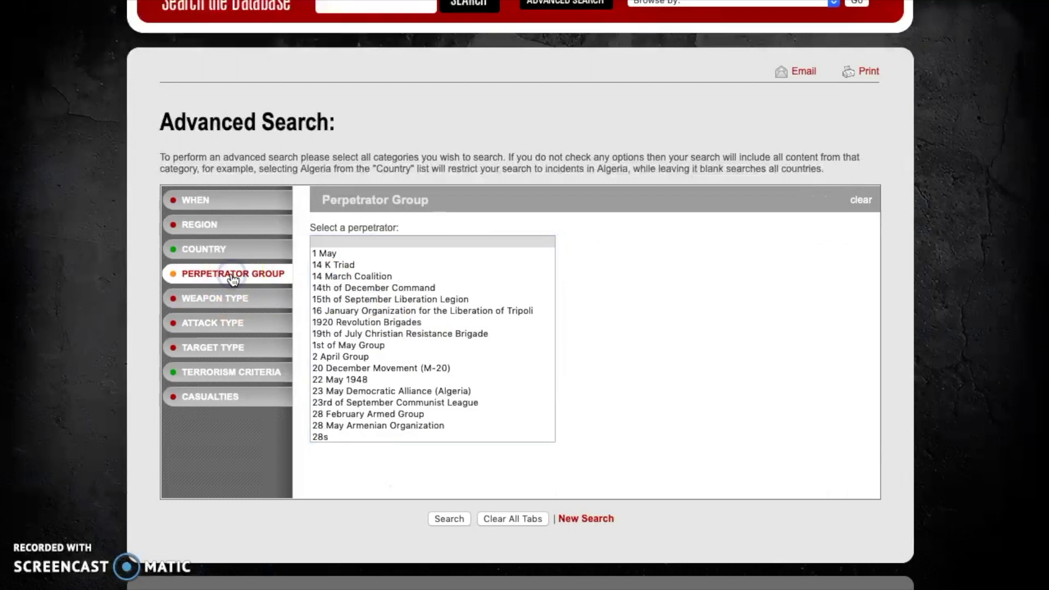
pyautogui.scroll(-20, 432, 311)
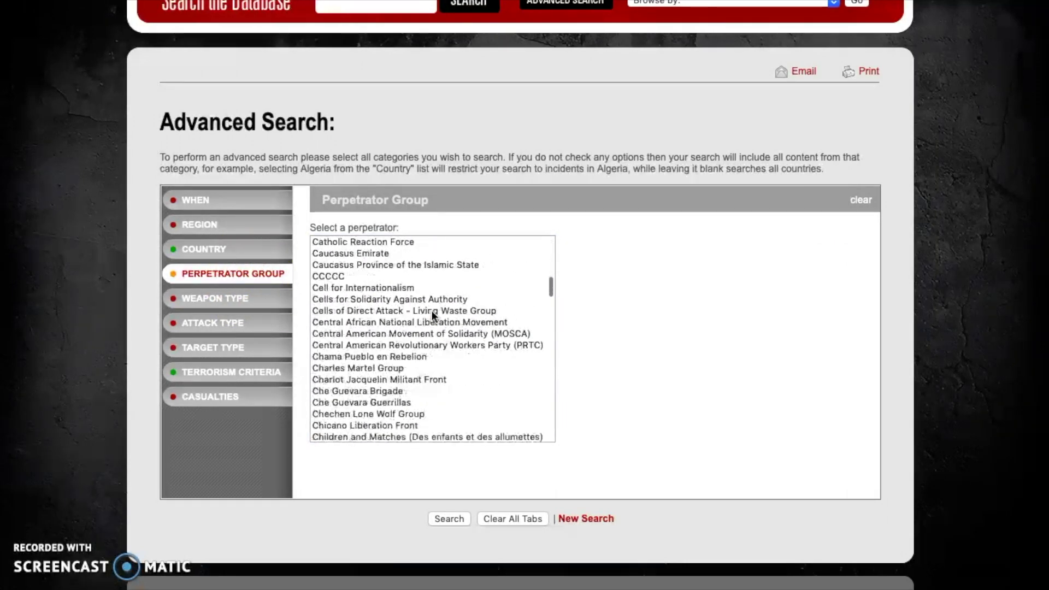
pyautogui.scroll(-20, 432, 311)
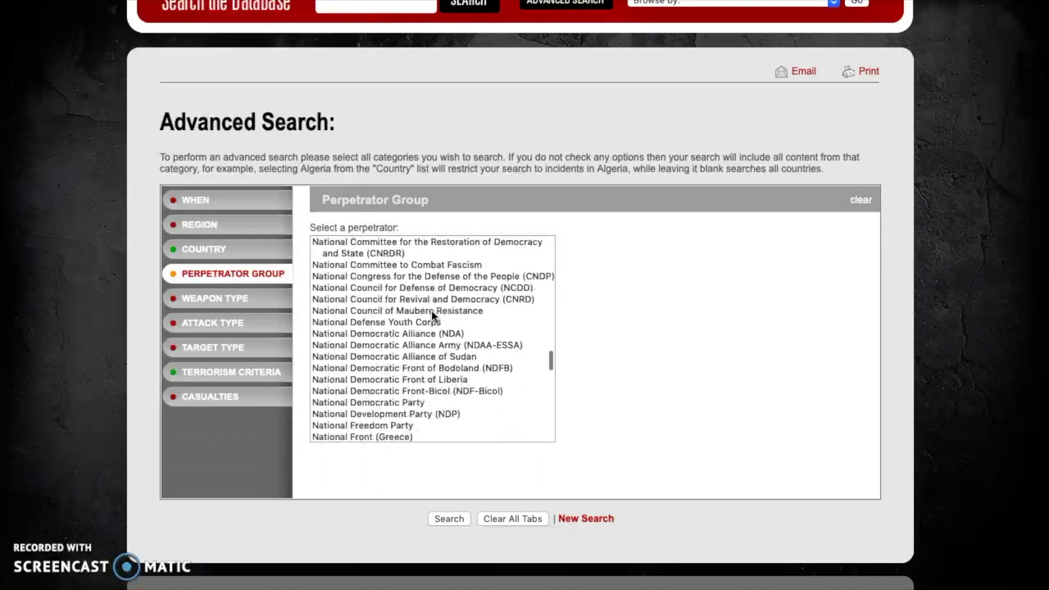
pyautogui.scroll(15, 432, 311)
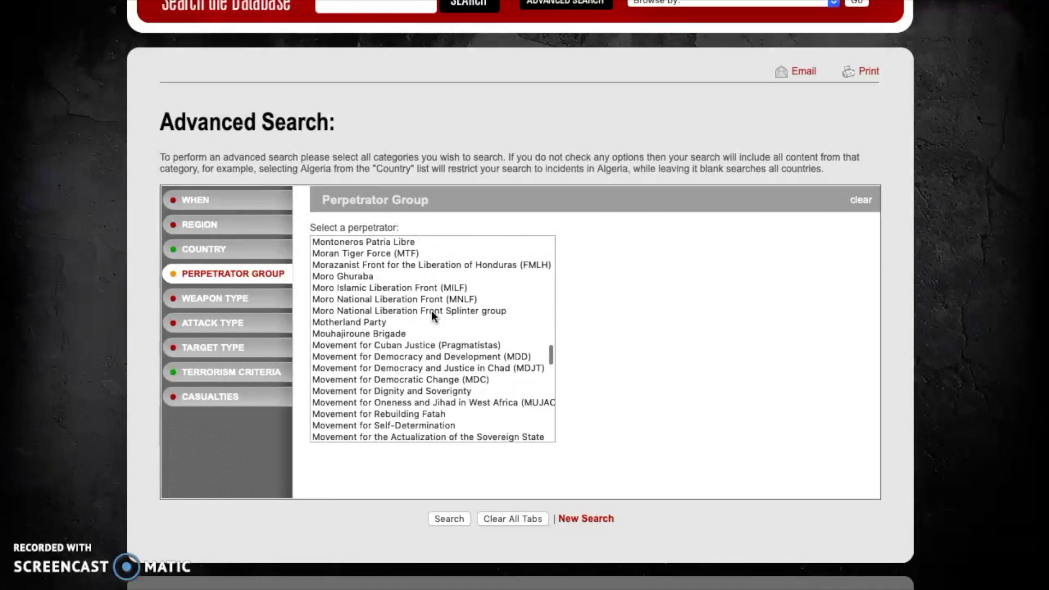
pyautogui.scroll(15, 431, 310)
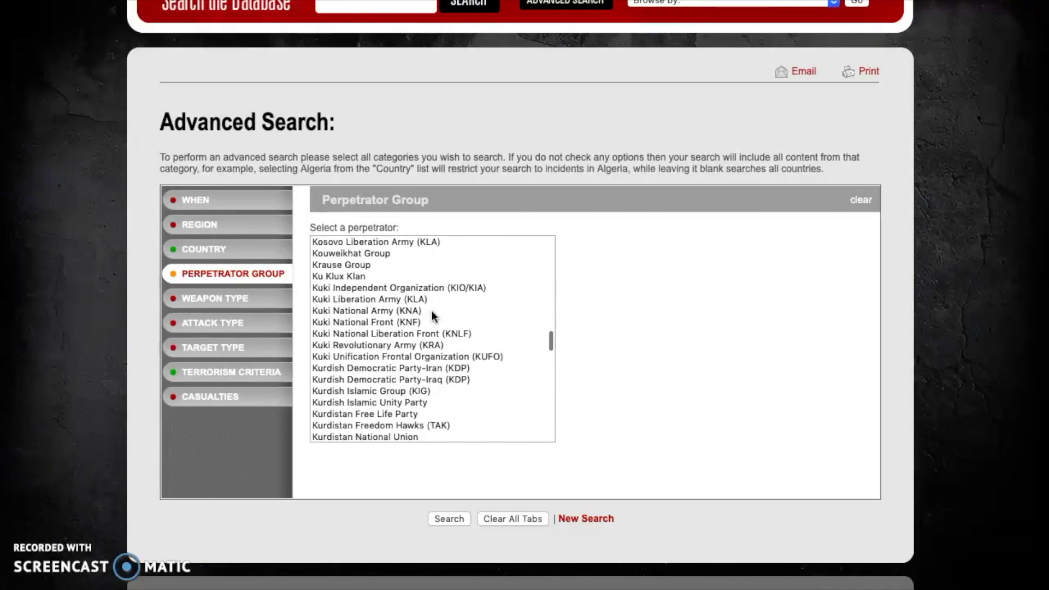
pyautogui.click(418, 390)
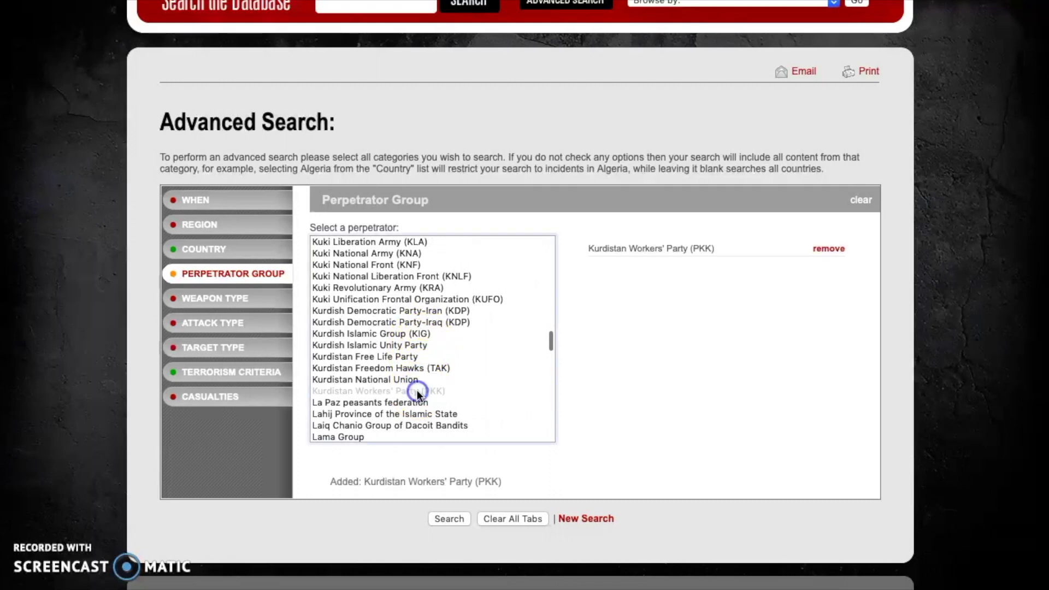
pyautogui.click(458, 518)
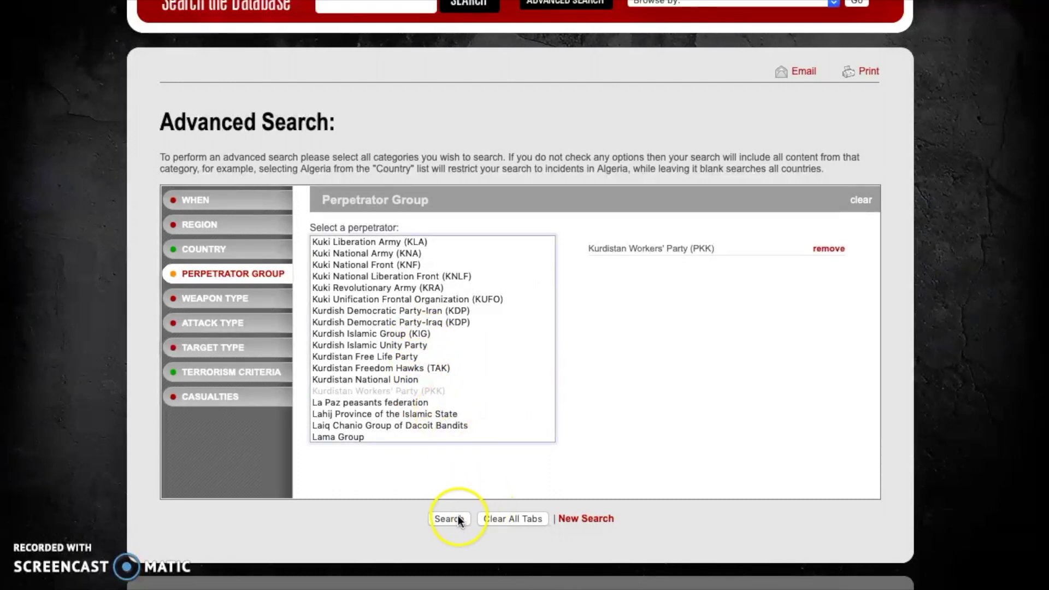
pyautogui.click(458, 517)
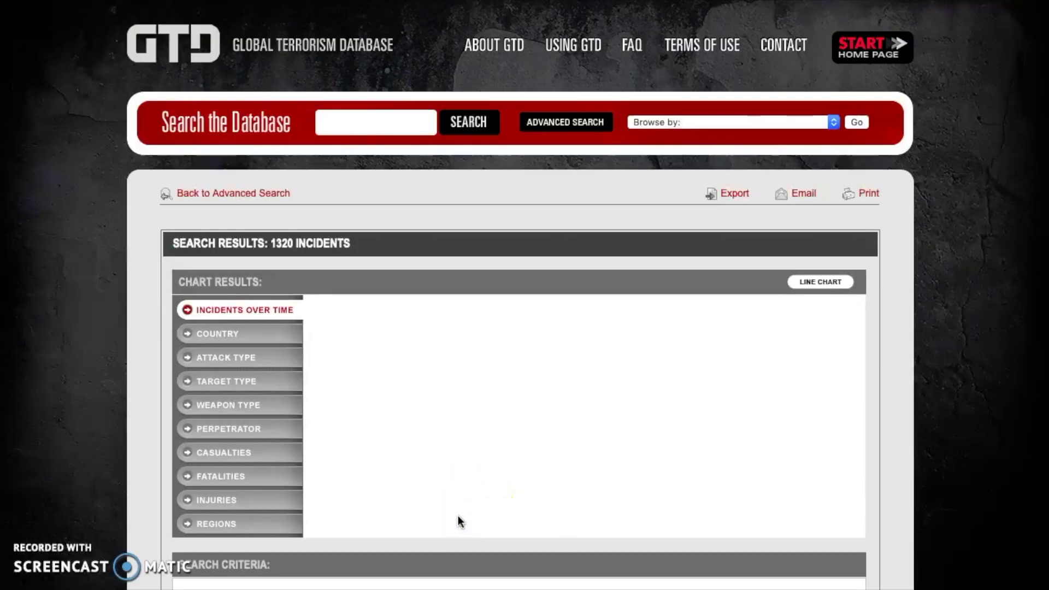
# Review the 1320-incident results, timeline chart and Search Criteria summary.
pyautogui.click(936, 381)
pyautogui.scroll(-5, 936, 381)
pyautogui.scroll(-2, 936, 381)
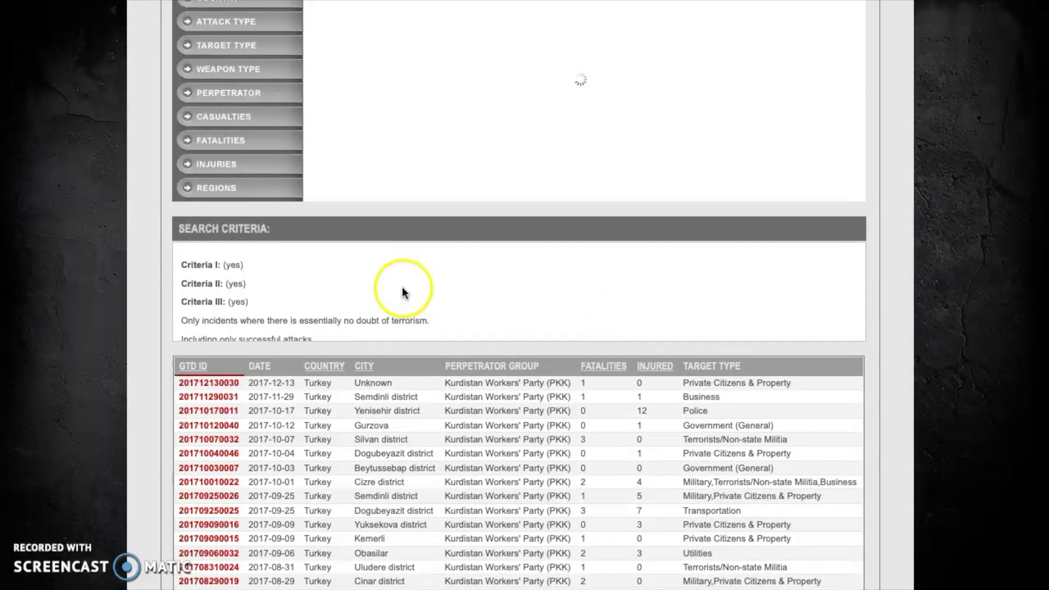
pyautogui.scroll(-1, 258, 269)
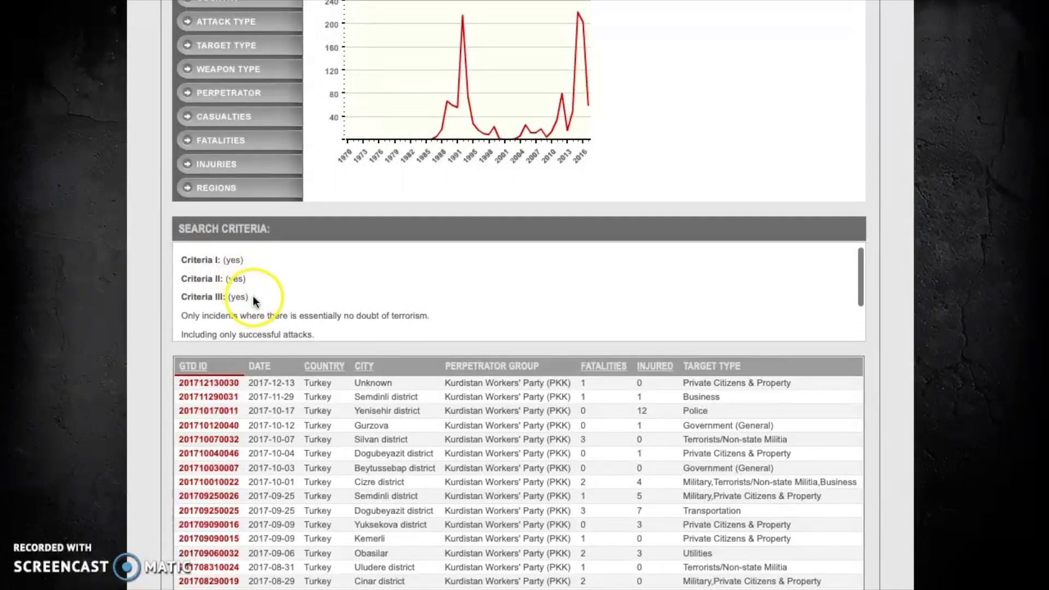
pyautogui.scroll(-3, 313, 276)
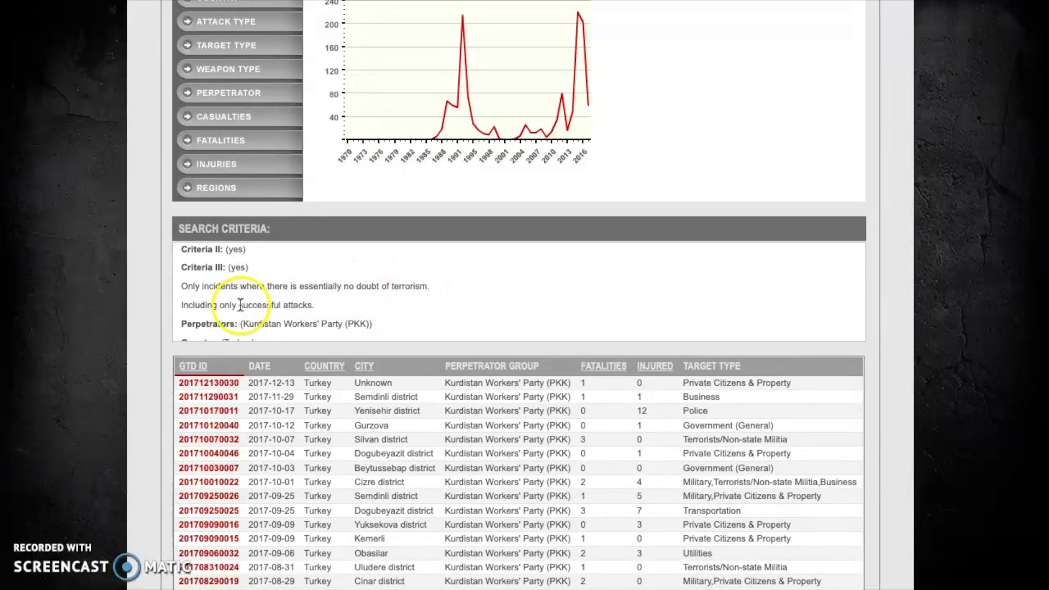
pyautogui.scroll(3, 345, 306)
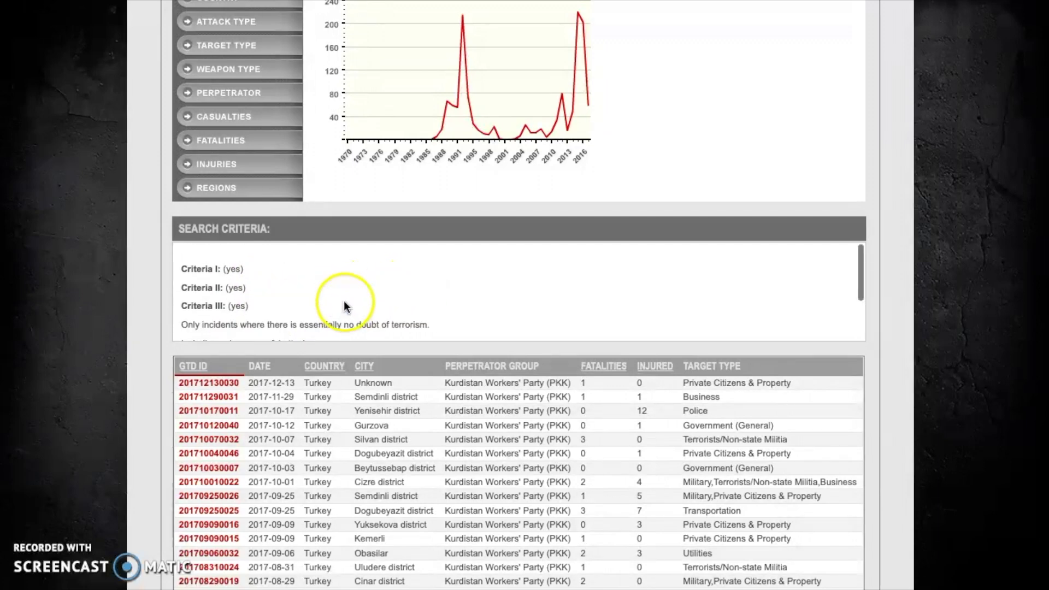
pyautogui.scroll(4, 1001, 271)
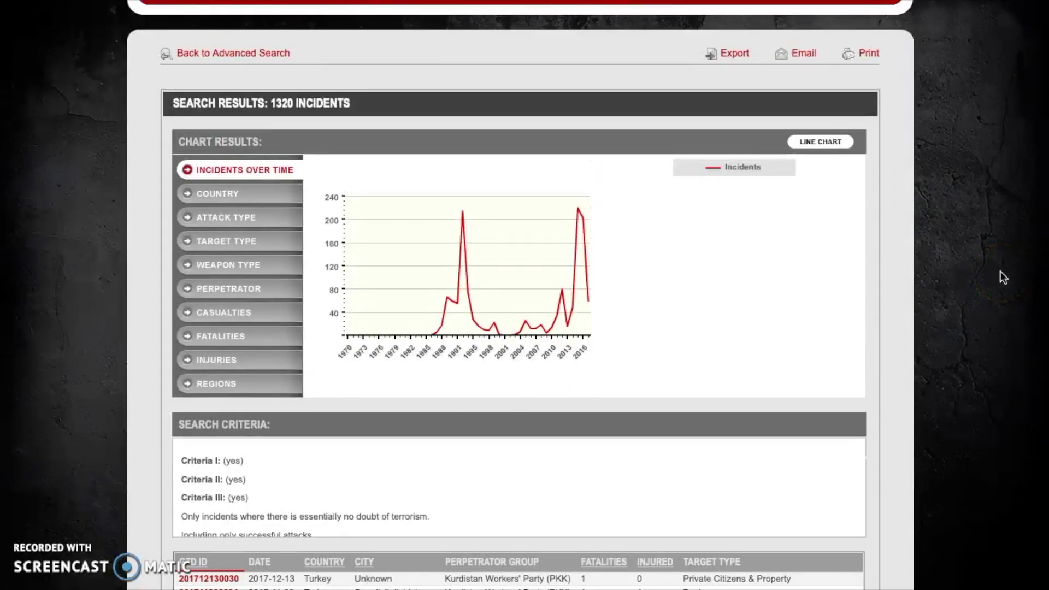